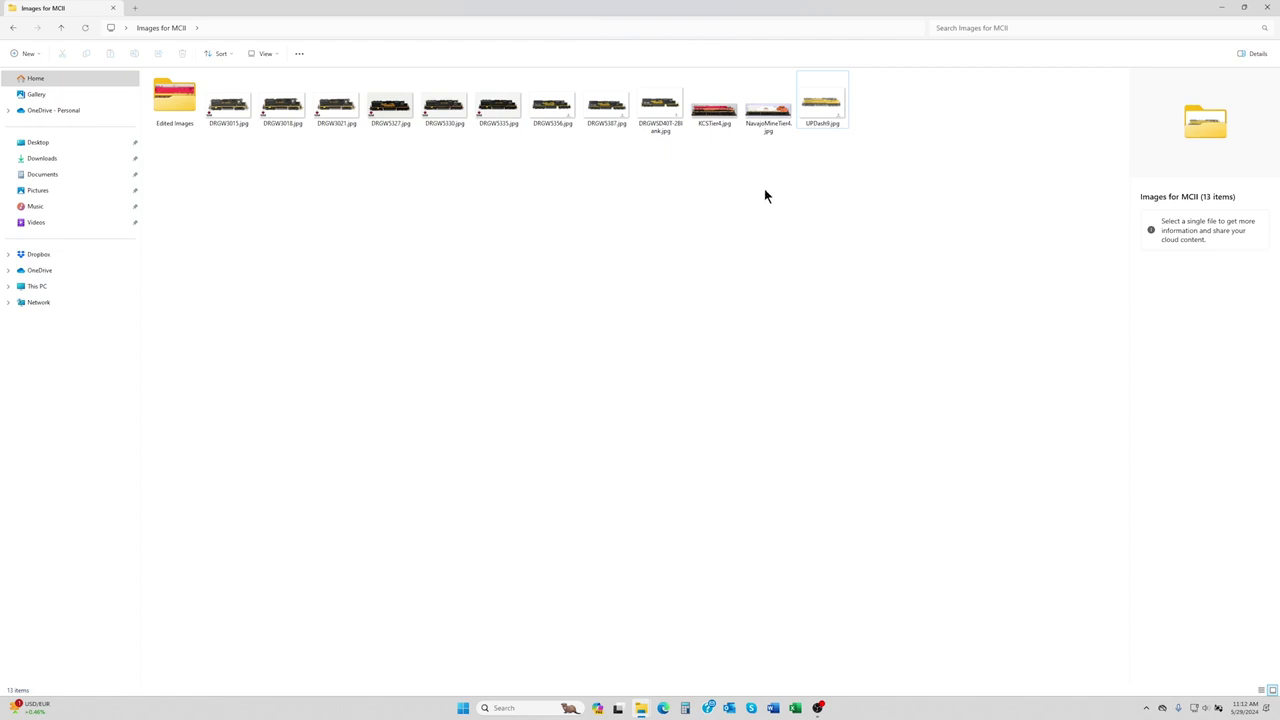
Open UPDash9.jpg from File Explorer in GIMP using Open with.
{"action": "left_click", "coordinate": [820, 112]}
{"action": "right_click", "coordinate": [820, 112]}
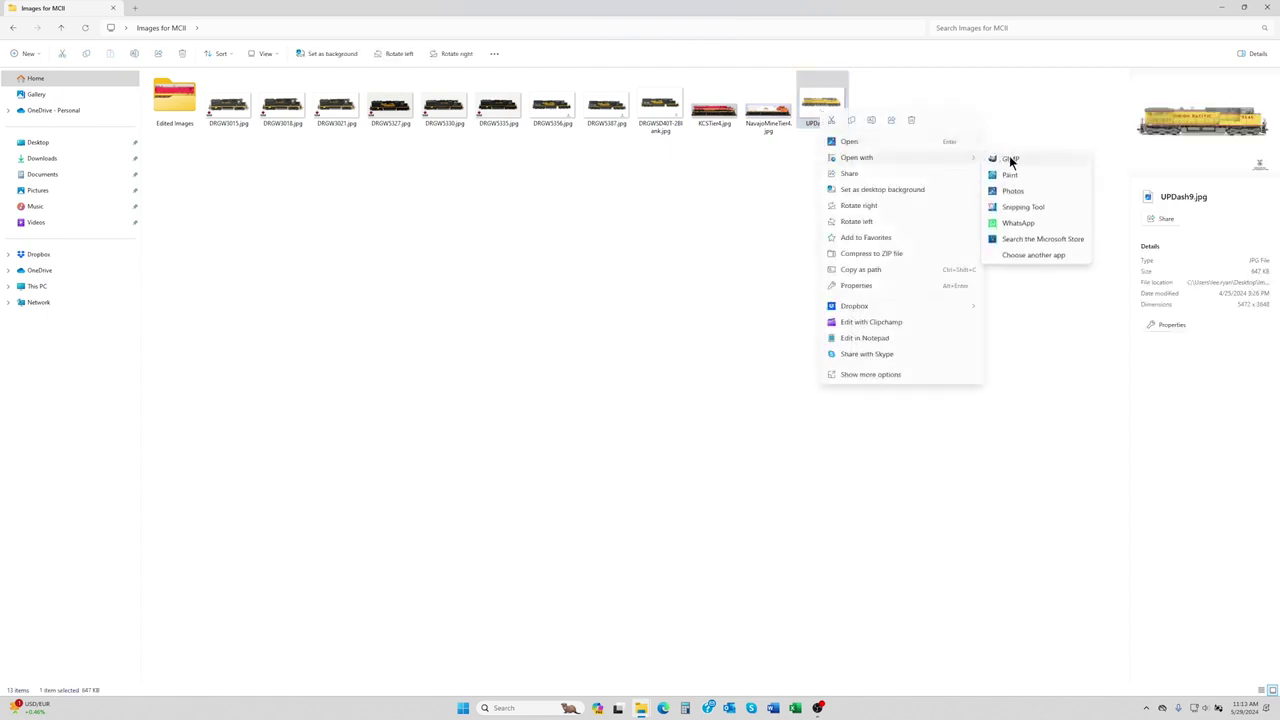
{"action": "left_click", "coordinate": [1009, 156]}
{"action": "left_click", "coordinate": [733, 330]}
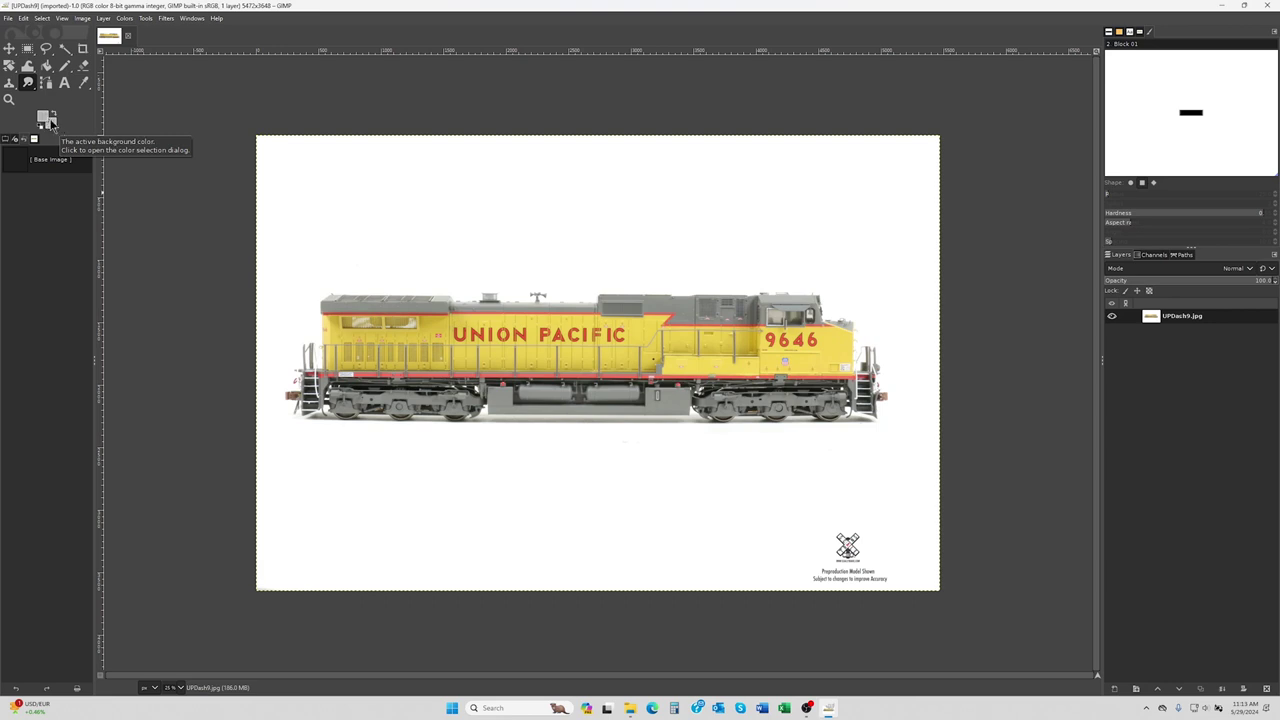
Set the foreground colour to light gray b6b6b6.
{"action": "left_click", "coordinate": [42, 119]}
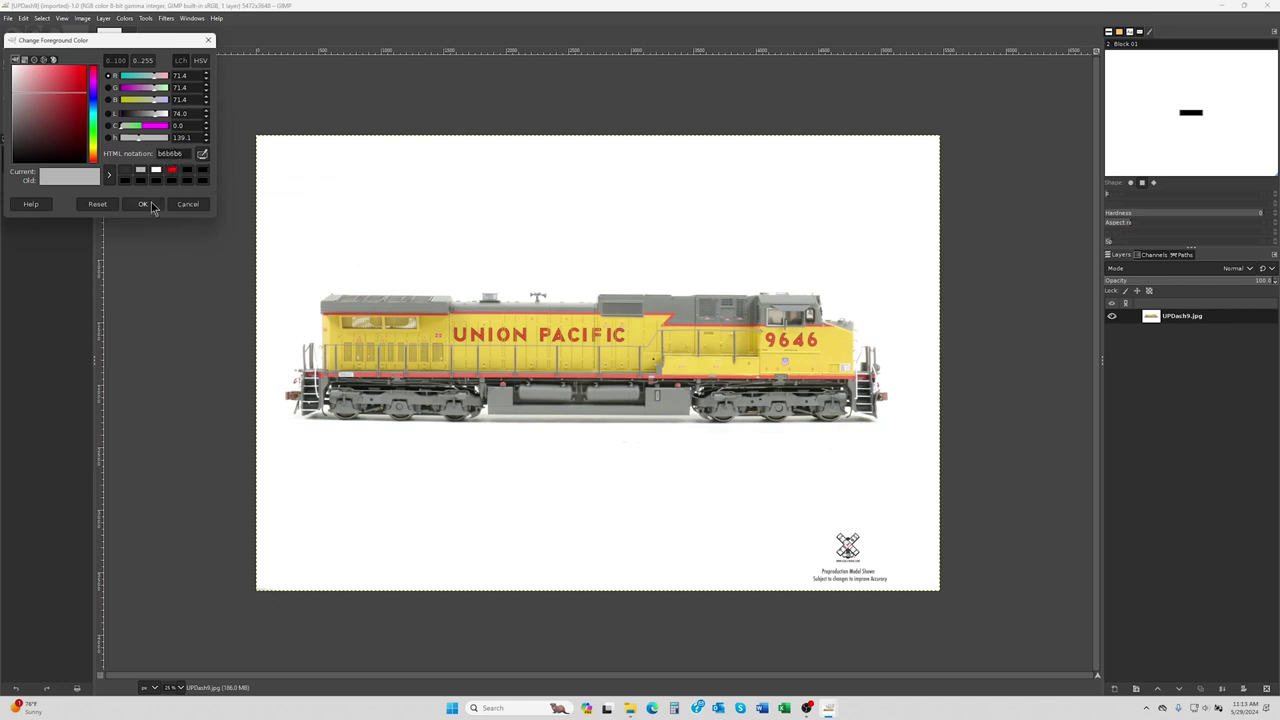
{"action": "left_click", "coordinate": [150, 204]}
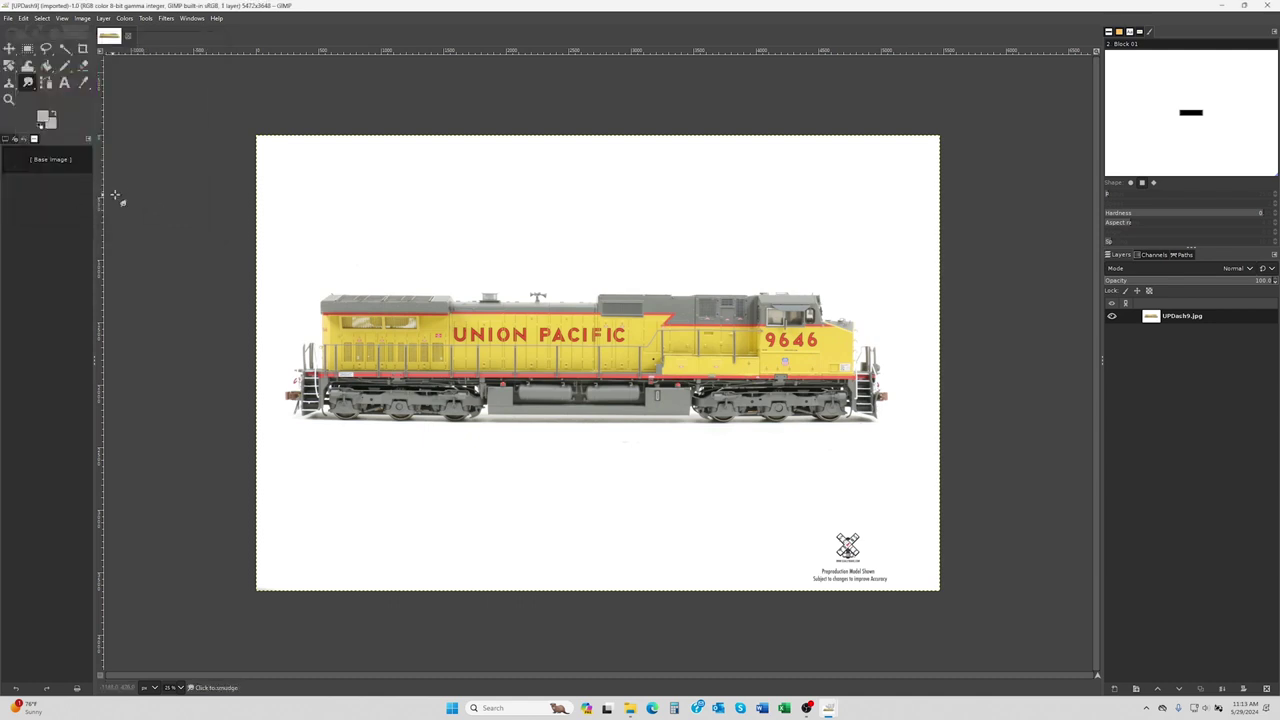
Draw a crop rectangle around the Union Pacific locomotive and fine-tune its top-left corner.
{"action": "left_click", "coordinate": [84, 58]}
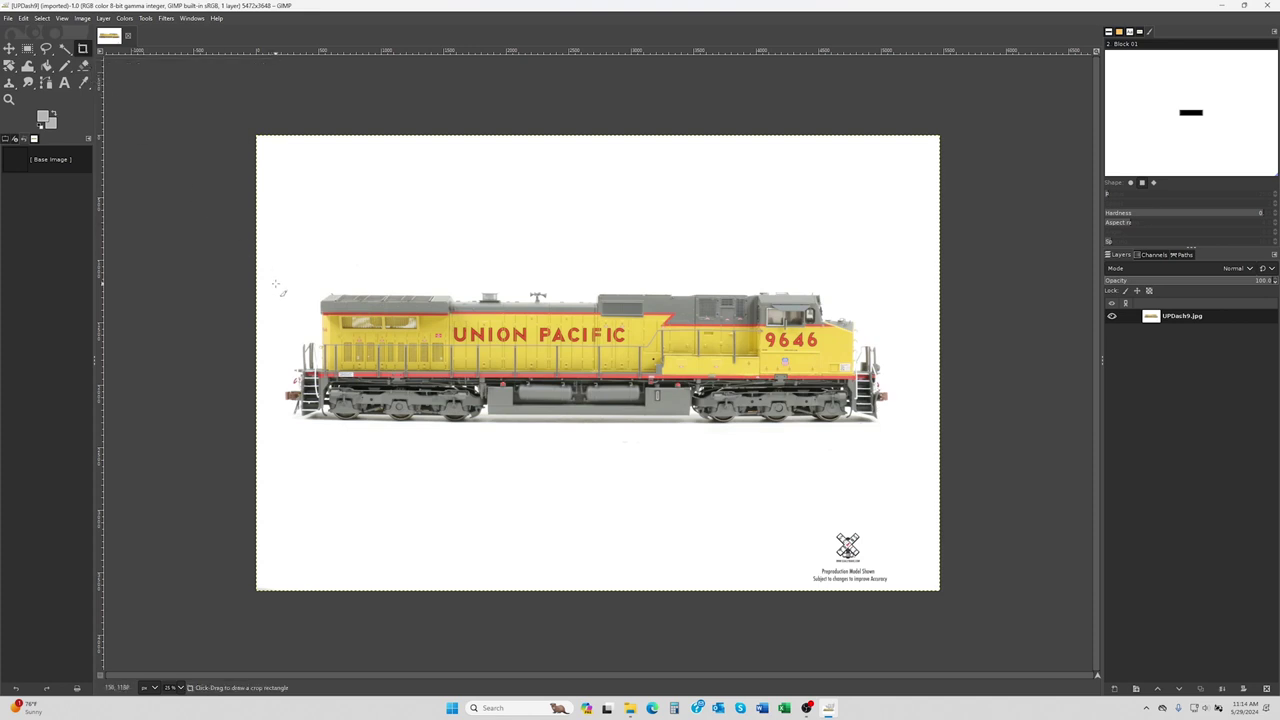
{"action": "left_click_drag", "start_coordinate": [277, 285], "coordinate": [600, 368]}
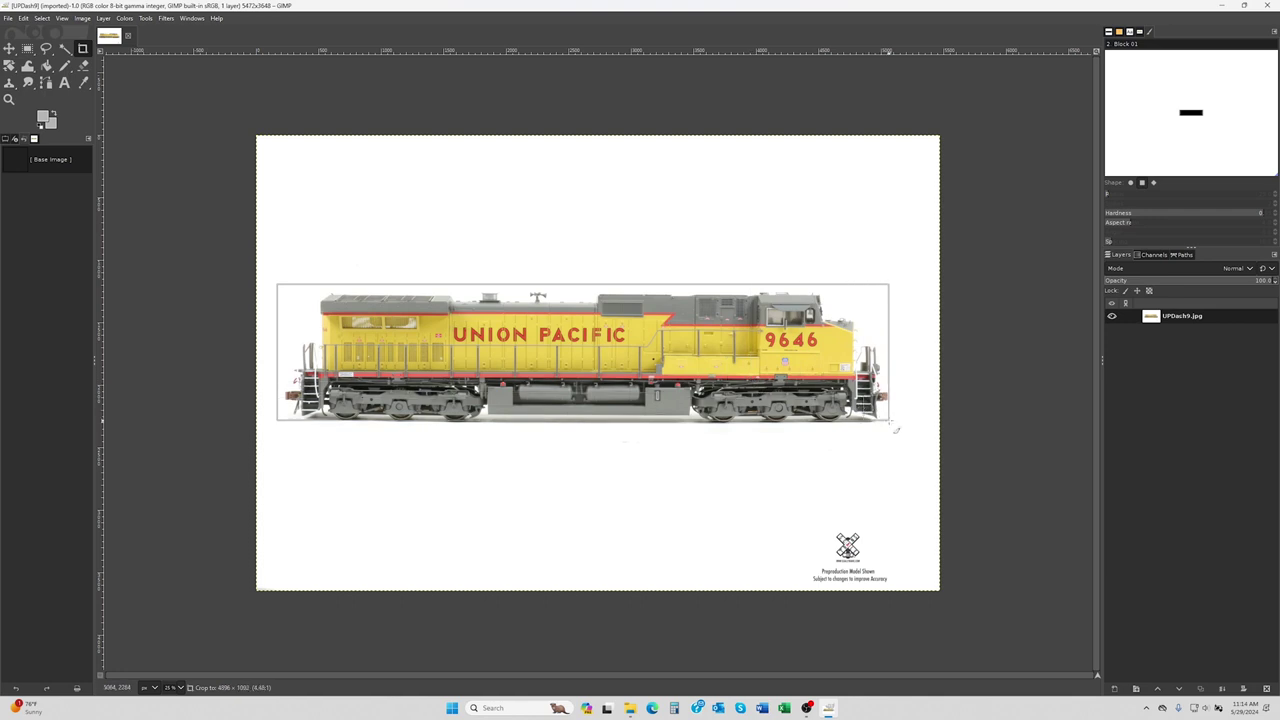
{"action": "left_click_drag", "start_coordinate": [600, 368], "coordinate": [897, 434]}
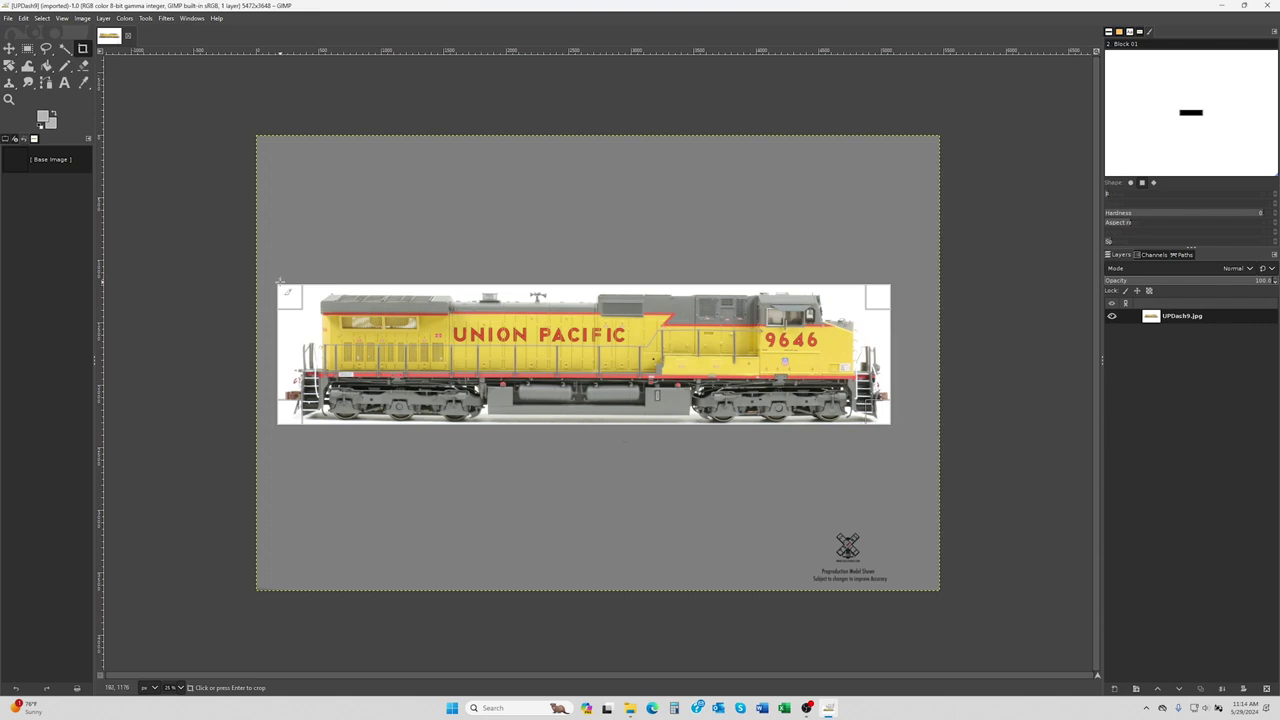
{"action": "left_click_drag", "start_coordinate": [287, 293], "coordinate": [294, 301]}
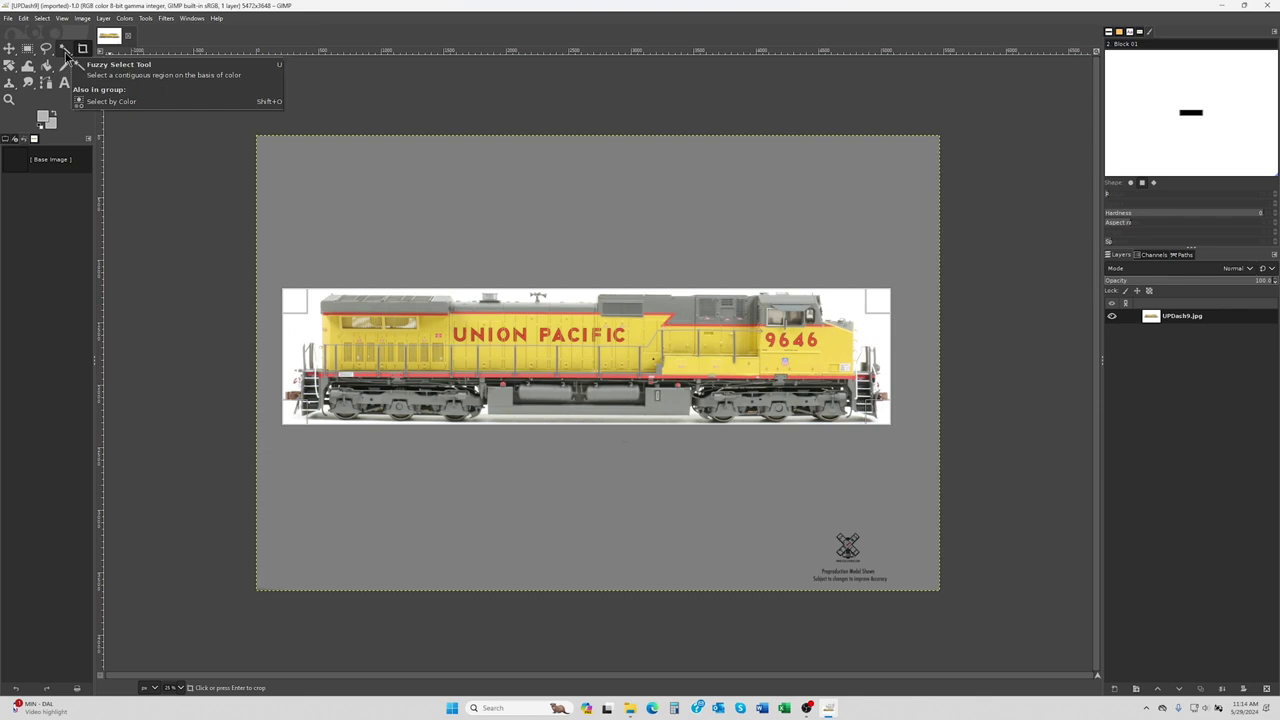
Apply the crop and fuzzy-select the white background at the locomotive's left end.
{"action": "key", "text": "Return"}
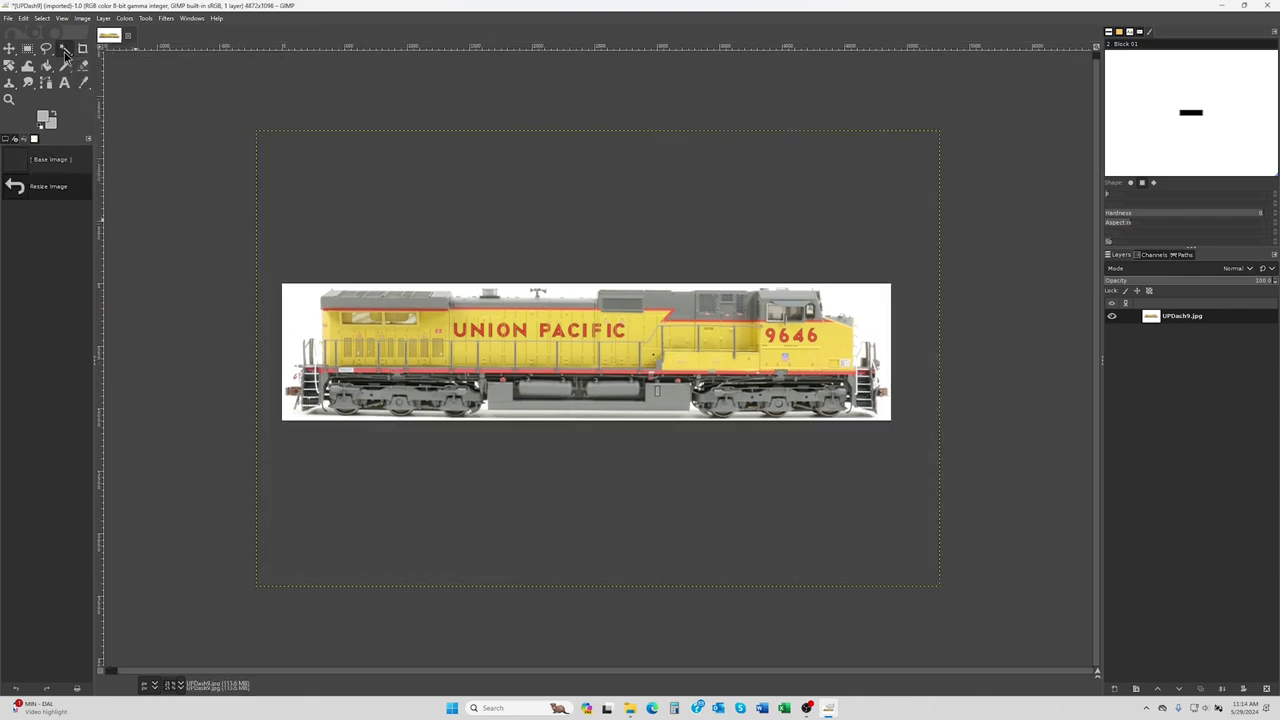
{"action": "left_click", "coordinate": [64, 52]}
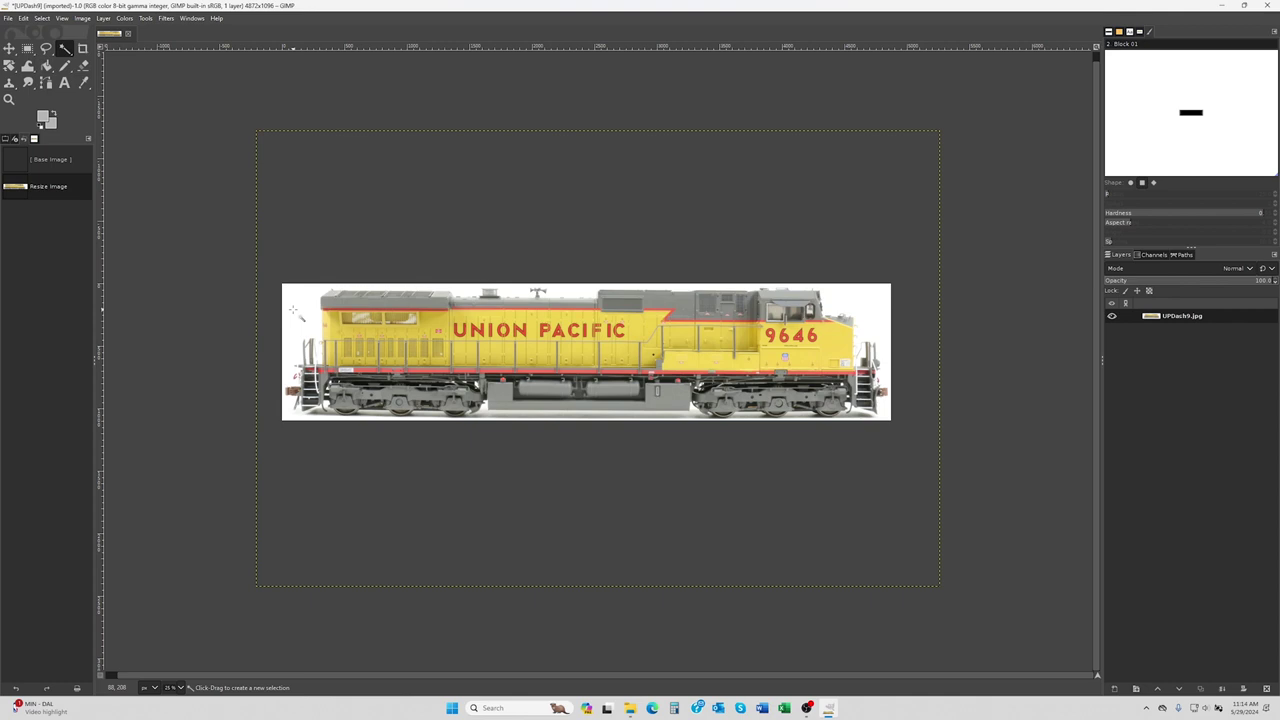
{"action": "left_click", "coordinate": [294, 311]}
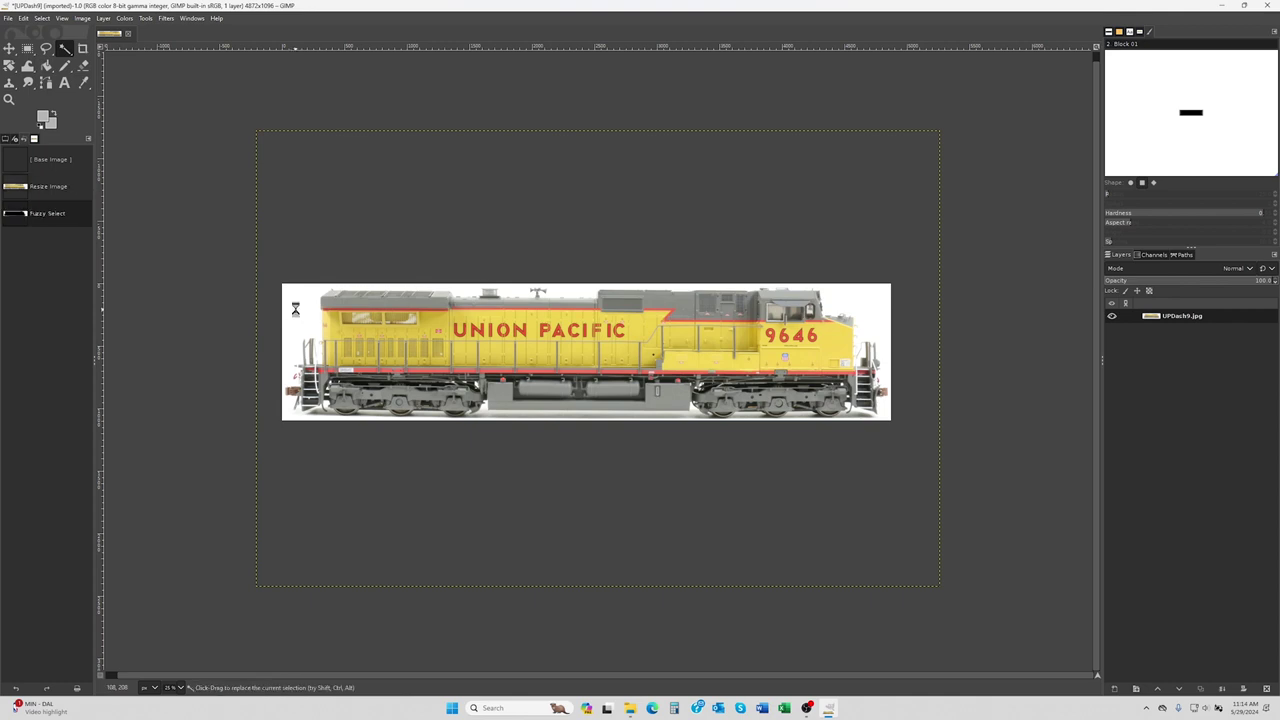
{"action": "left_click", "coordinate": [296, 313]}
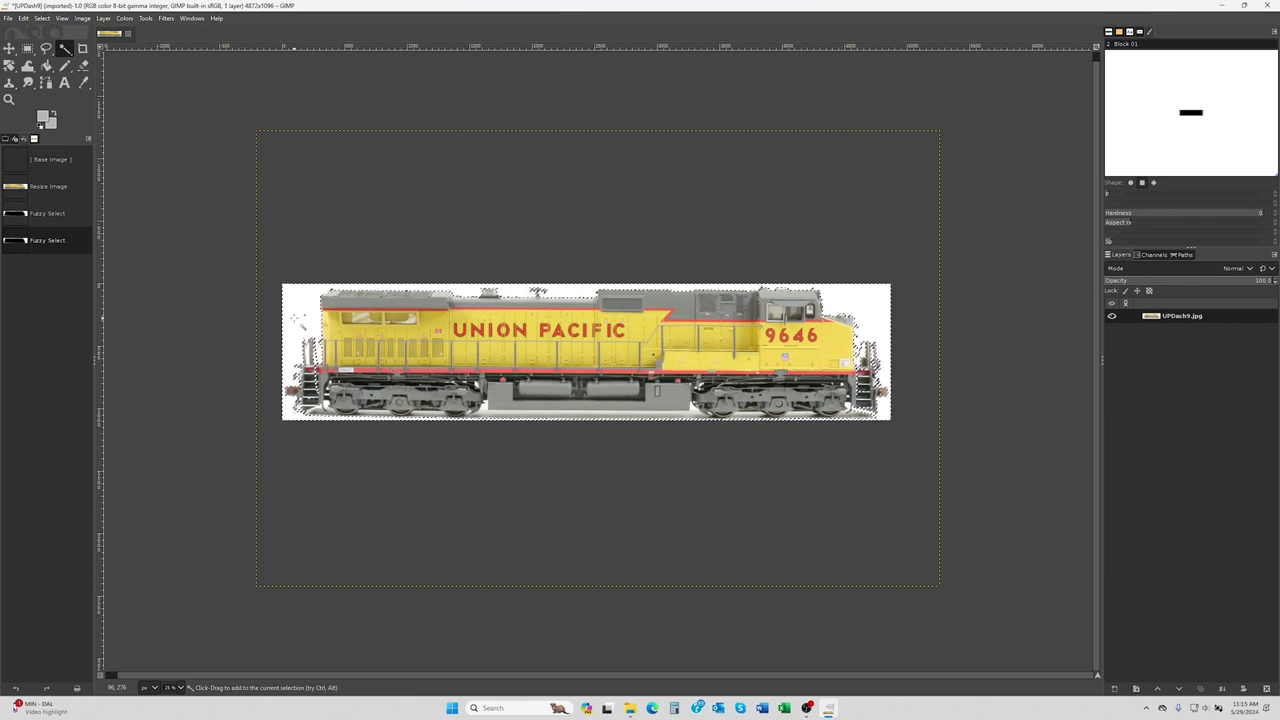
Add the white areas near the cab, along the lower edge and below the locomotive to the selection.
{"action": "left_click", "coordinate": [708, 300], "text": "shift"}
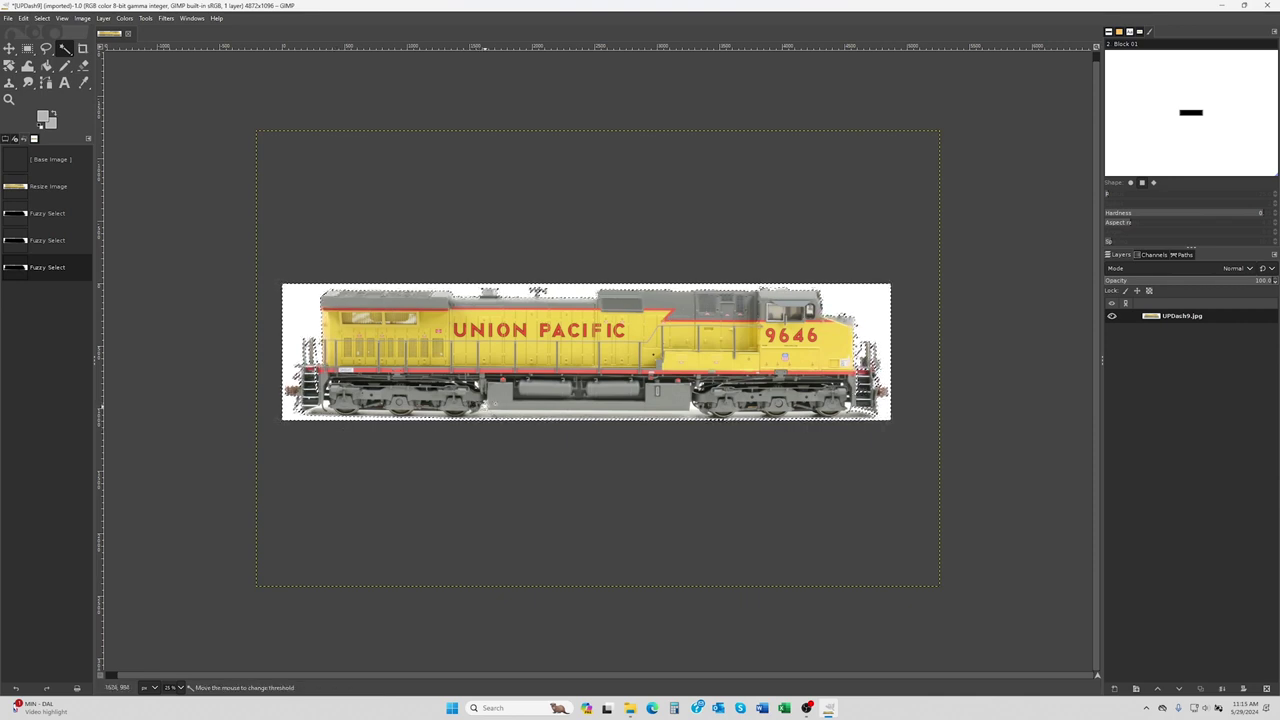
{"action": "left_click", "coordinate": [600, 415], "text": "shift"}
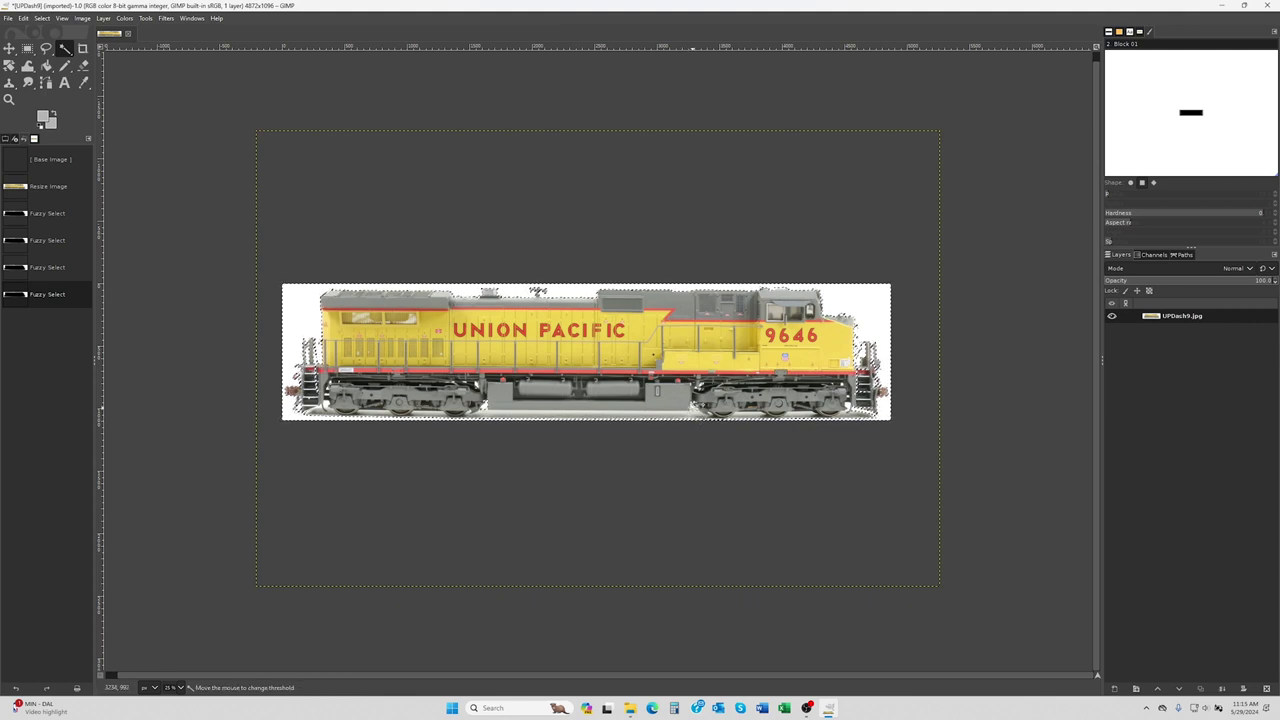
{"action": "left_click", "coordinate": [690, 406], "text": "shift"}
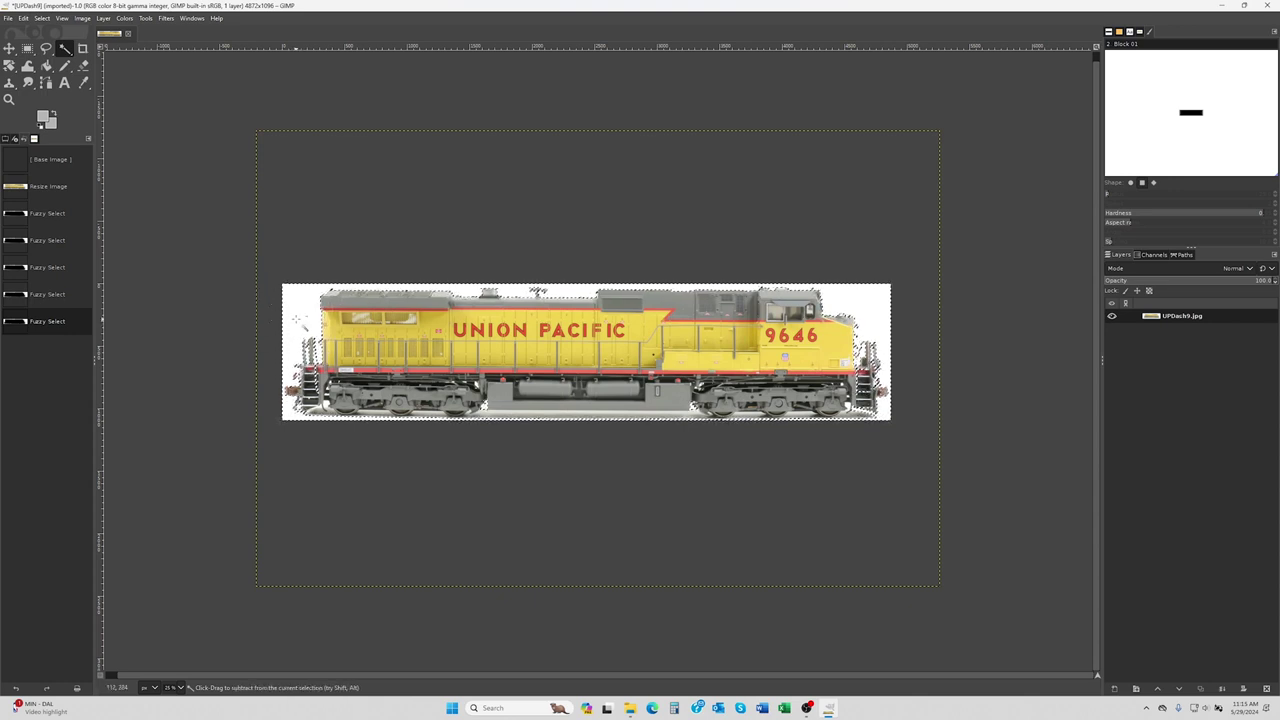
{"action": "left_click", "coordinate": [296, 319], "text": "ctrl"}
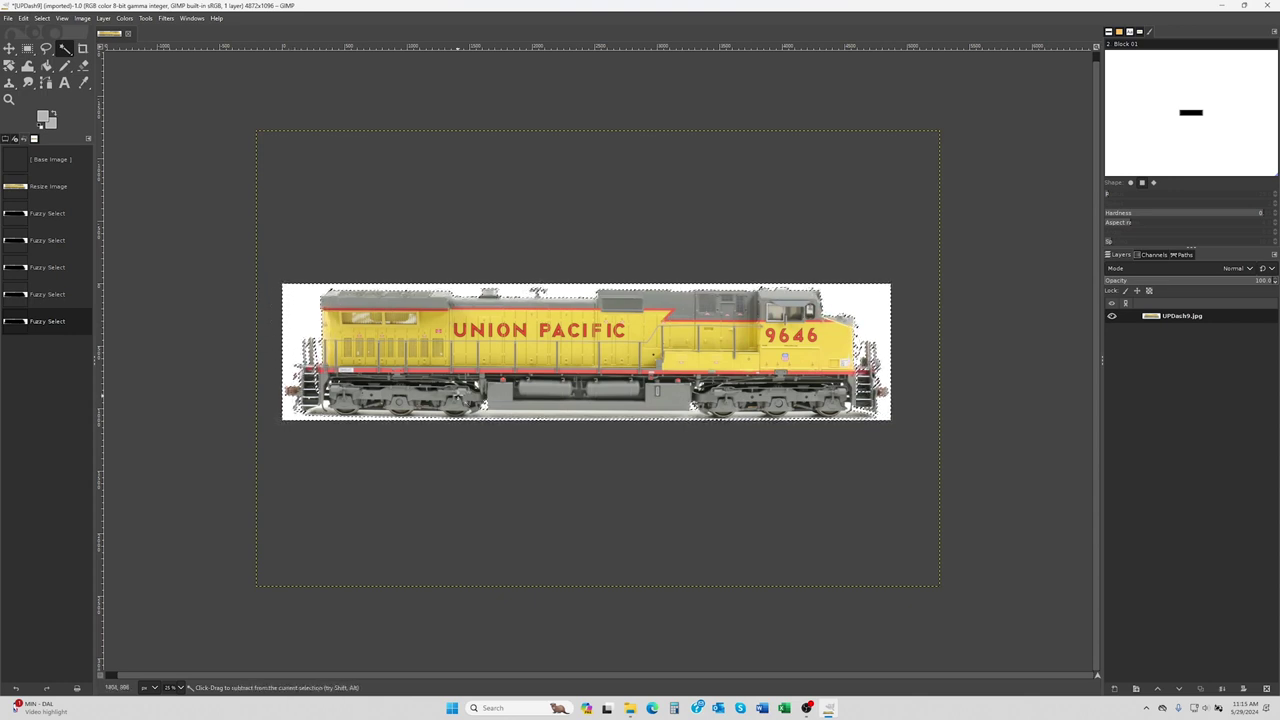
{"action": "left_click", "coordinate": [484, 400], "text": "ctrl"}
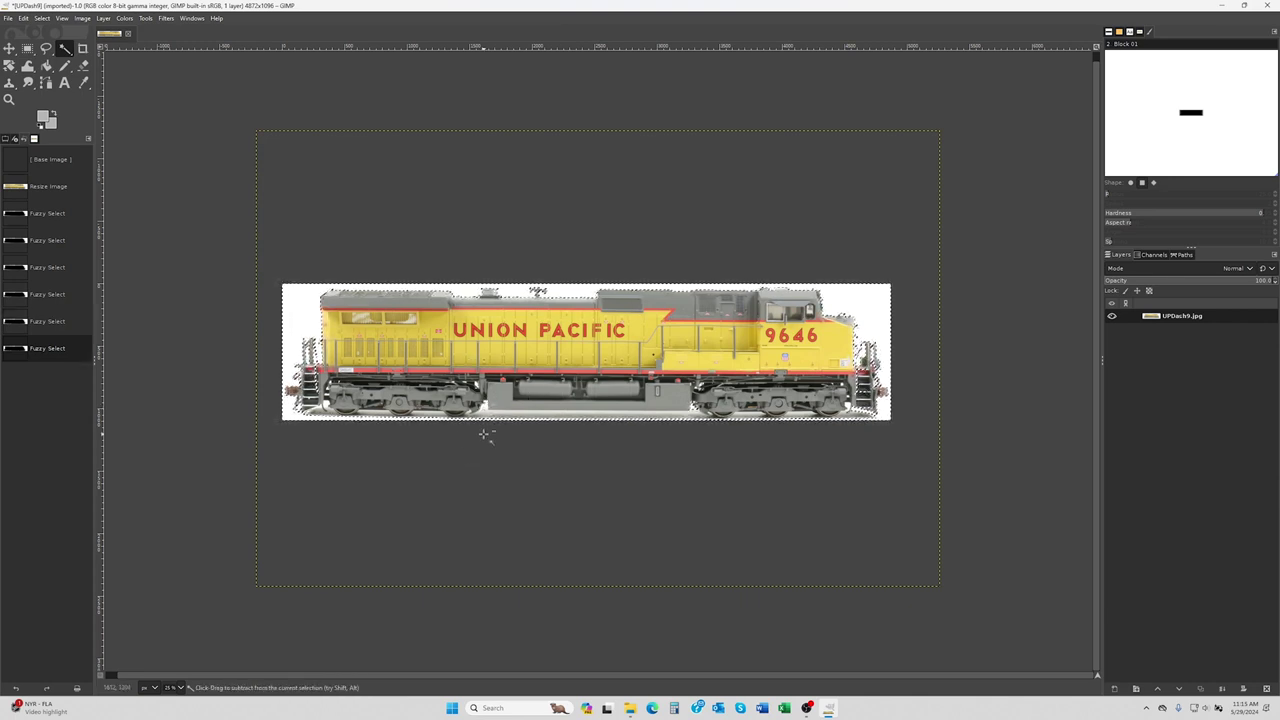
{"action": "left_click", "coordinate": [483, 434]}
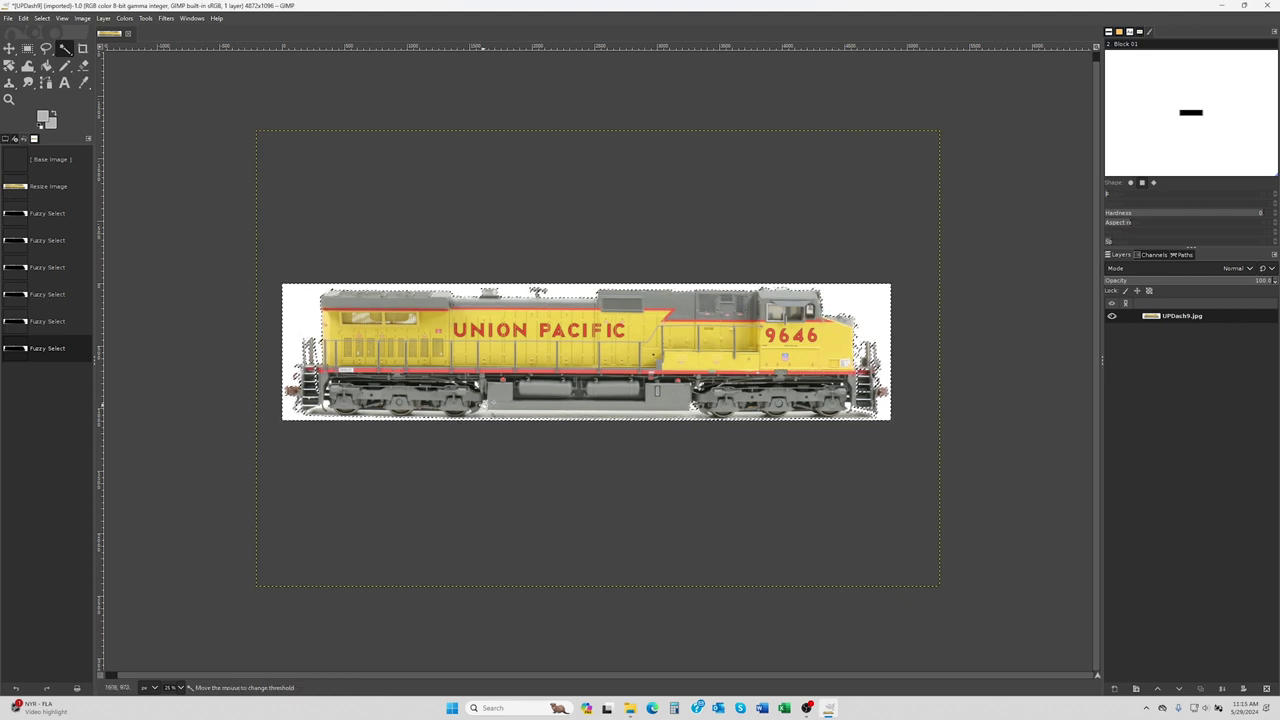
{"action": "left_click", "coordinate": [475, 454]}
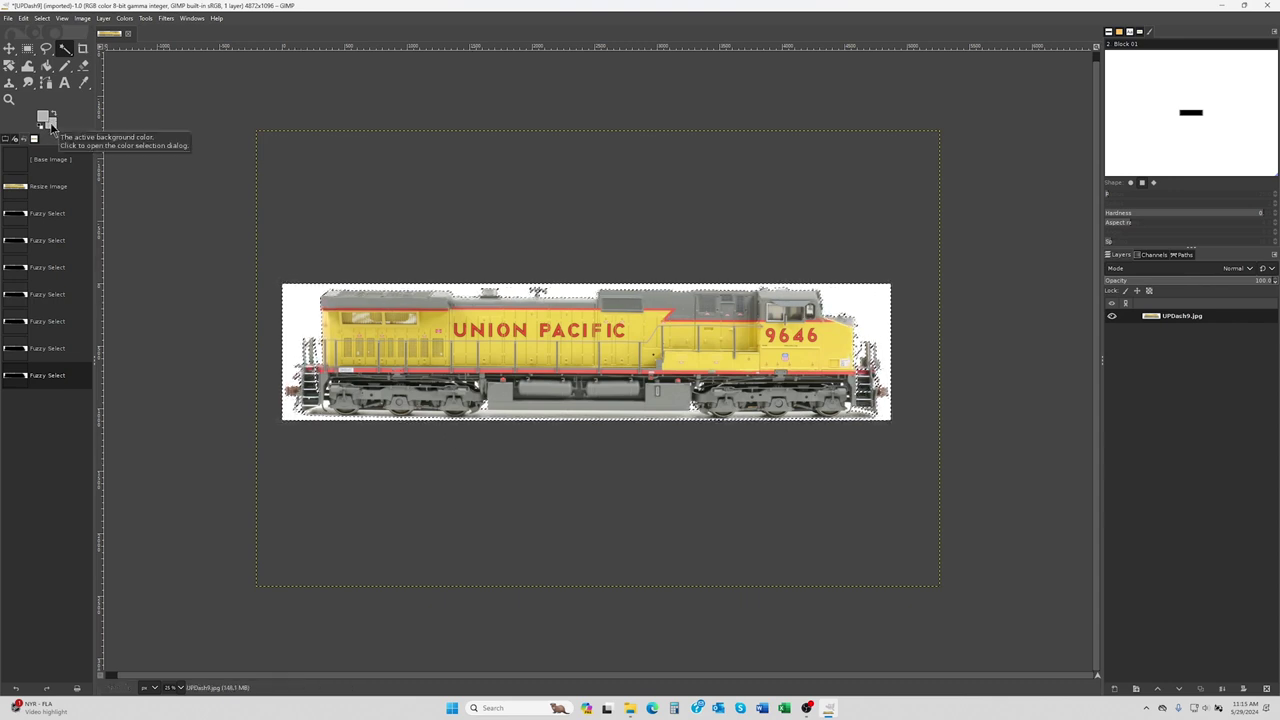
Clear the selected white background to gray and crop the image to its content.
{"action": "key", "text": "Delete"}
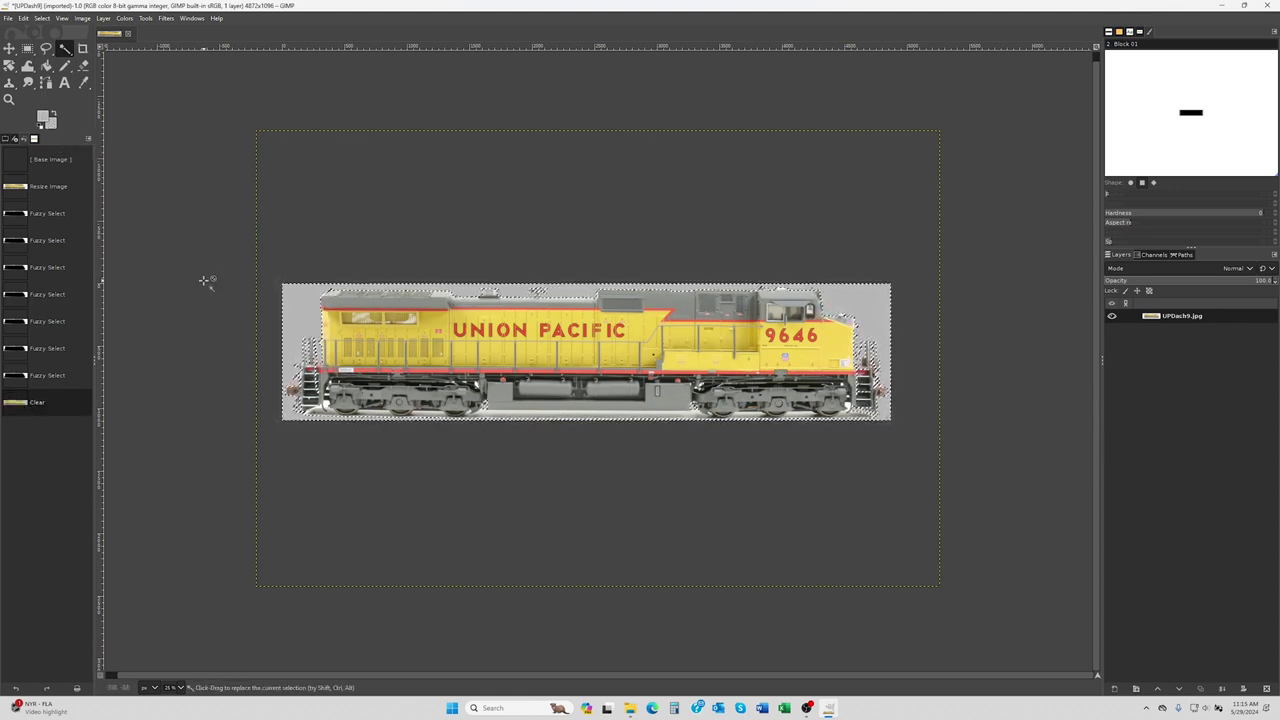
{"action": "left_click", "coordinate": [84, 18]}
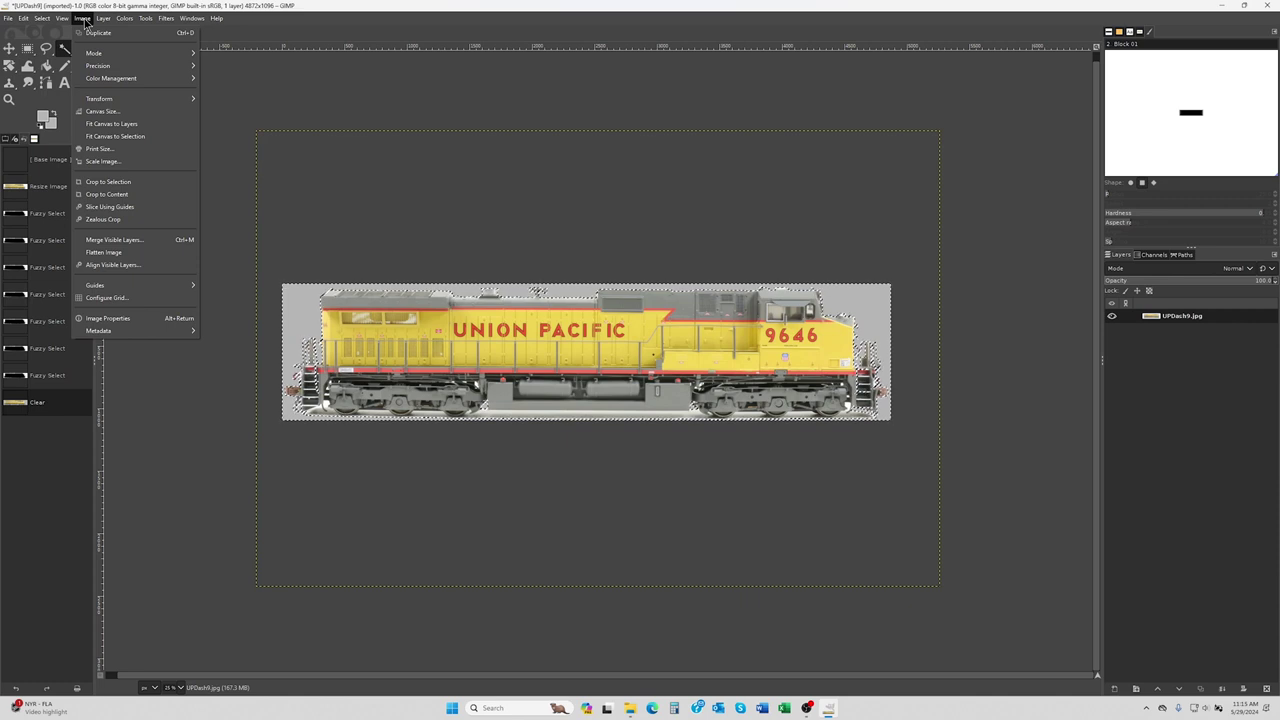
{"action": "left_click", "coordinate": [100, 195]}
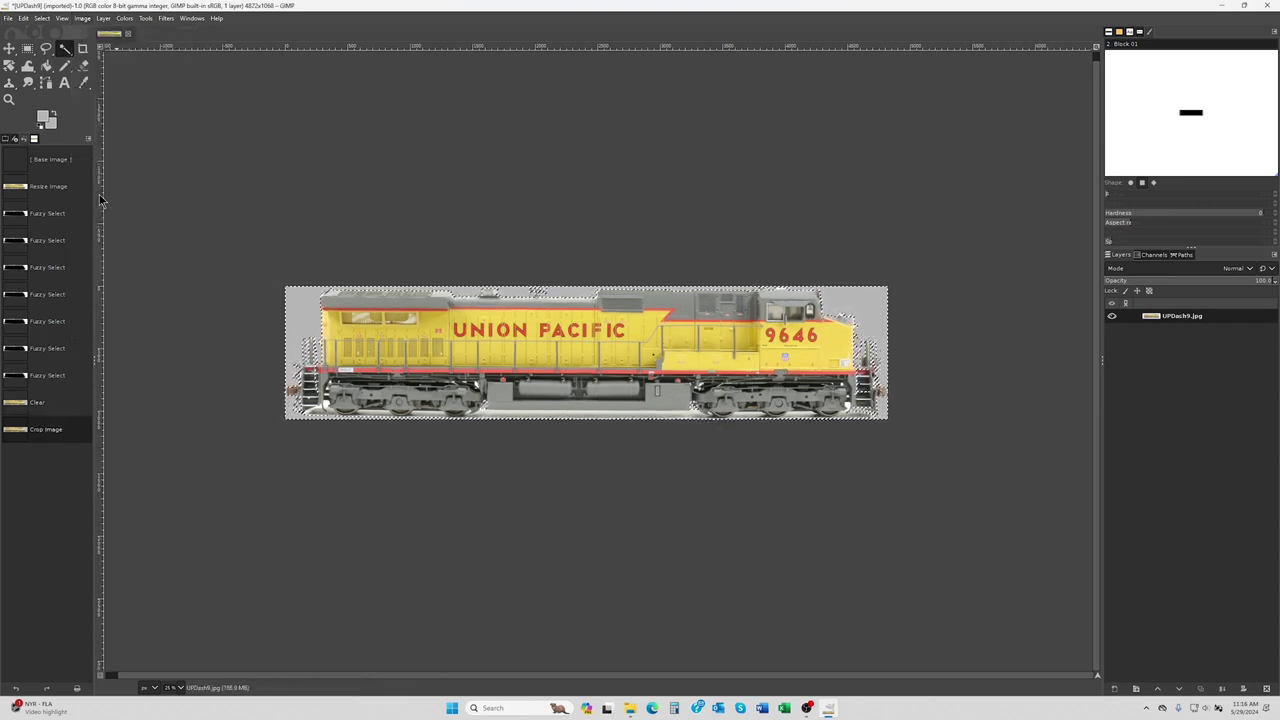
{"action": "left_click", "coordinate": [82, 18]}
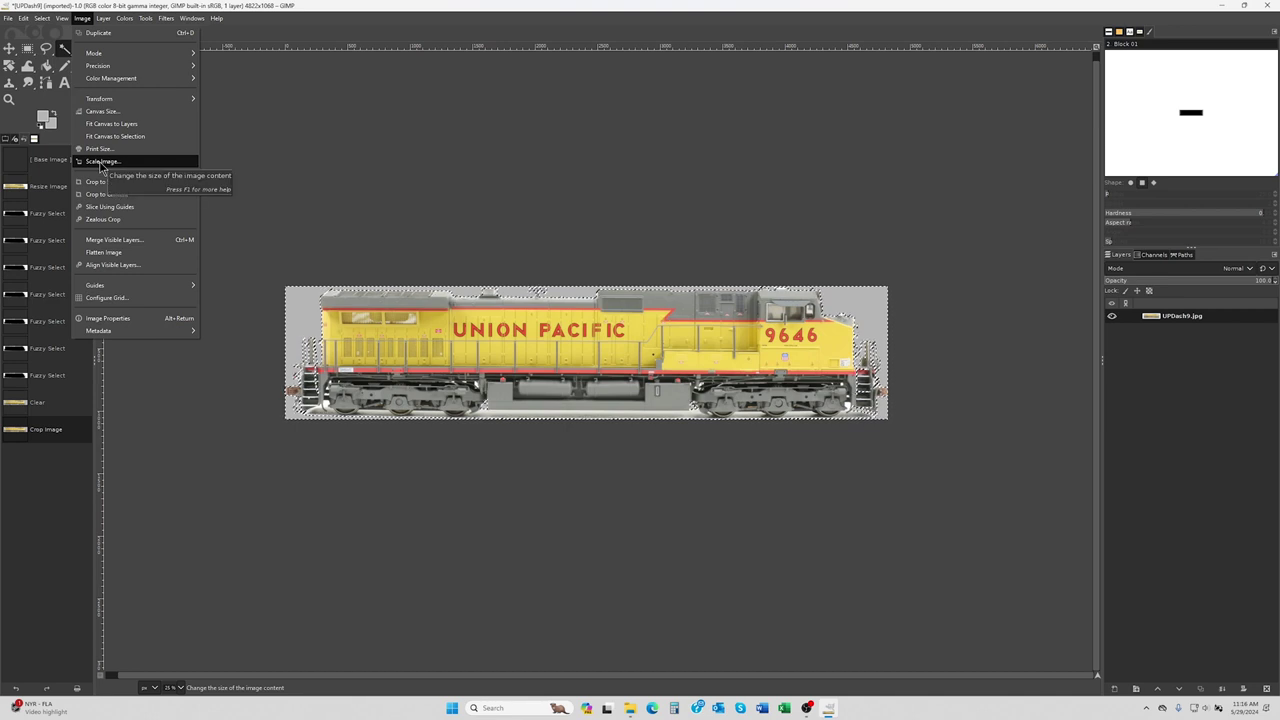
Scale the image to 181 × 40 pixels by entering a linked height of 40.
{"action": "left_click", "coordinate": [100, 162]}
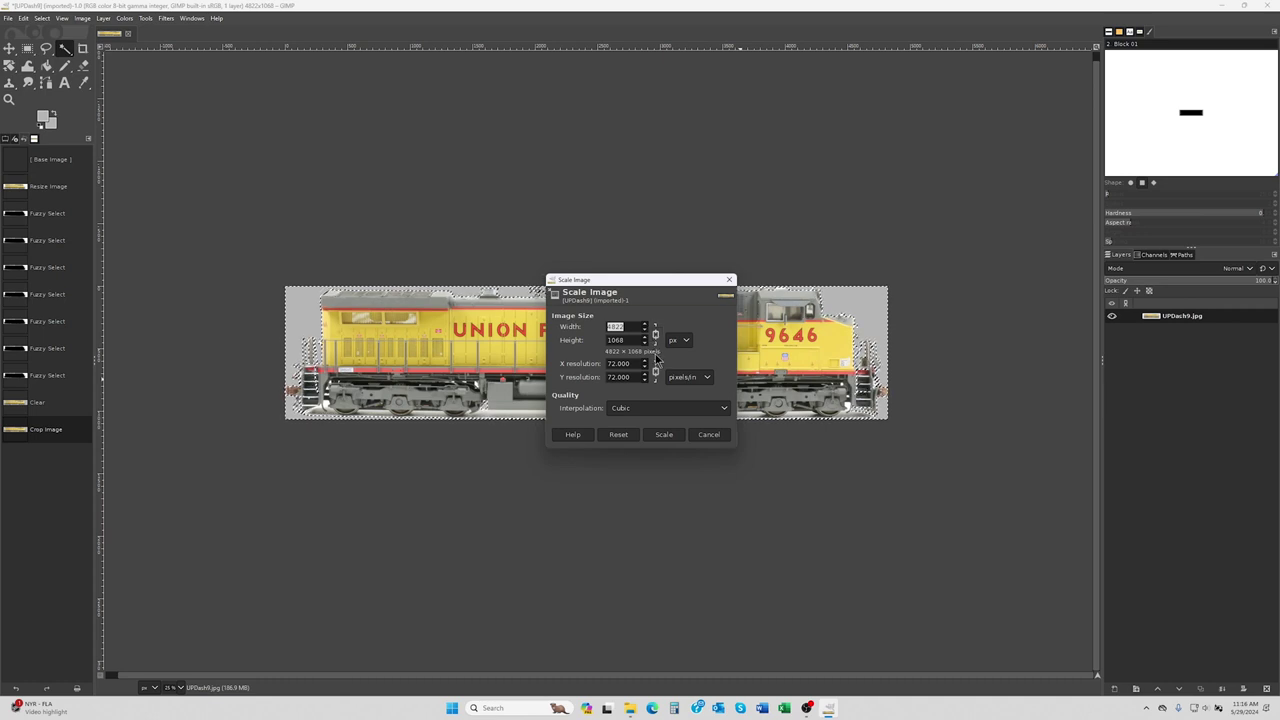
{"action": "left_click", "coordinate": [625, 340]}
{"action": "double_click", "coordinate": [625, 340]}
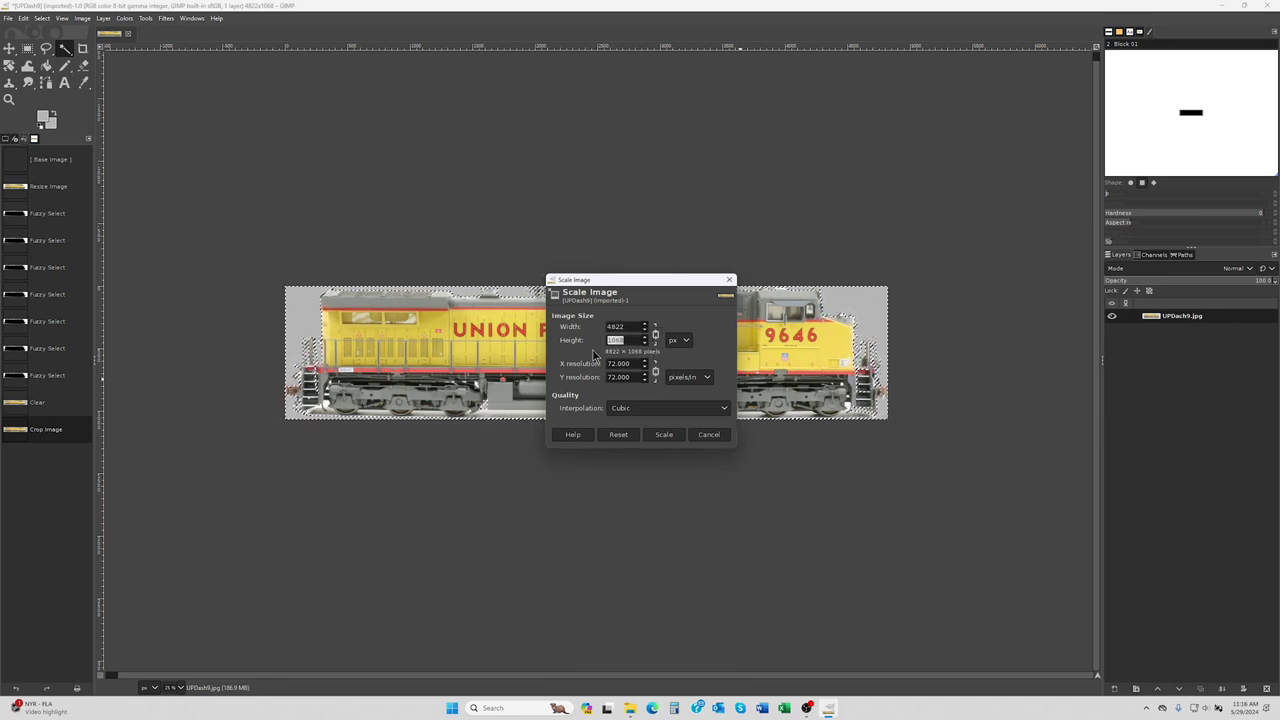
{"action": "type", "text": "40"}
{"action": "key", "text": "Tab"}
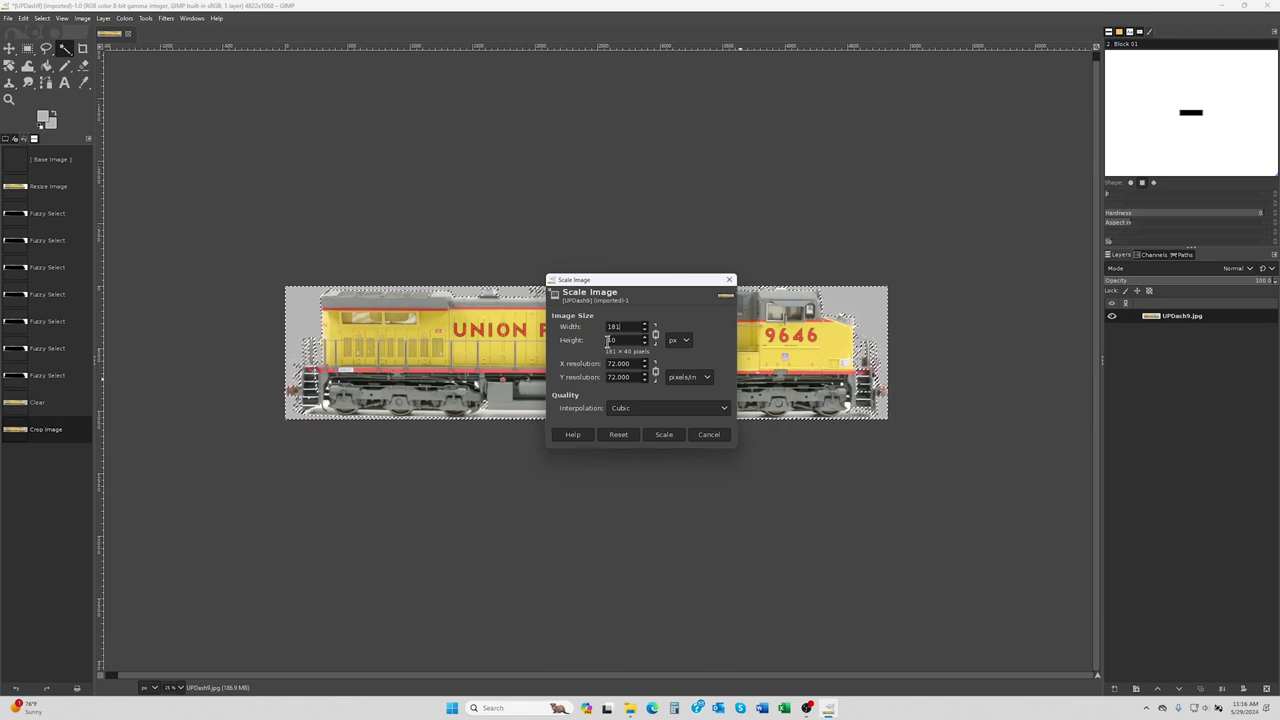
{"action": "left_click", "coordinate": [663, 437]}
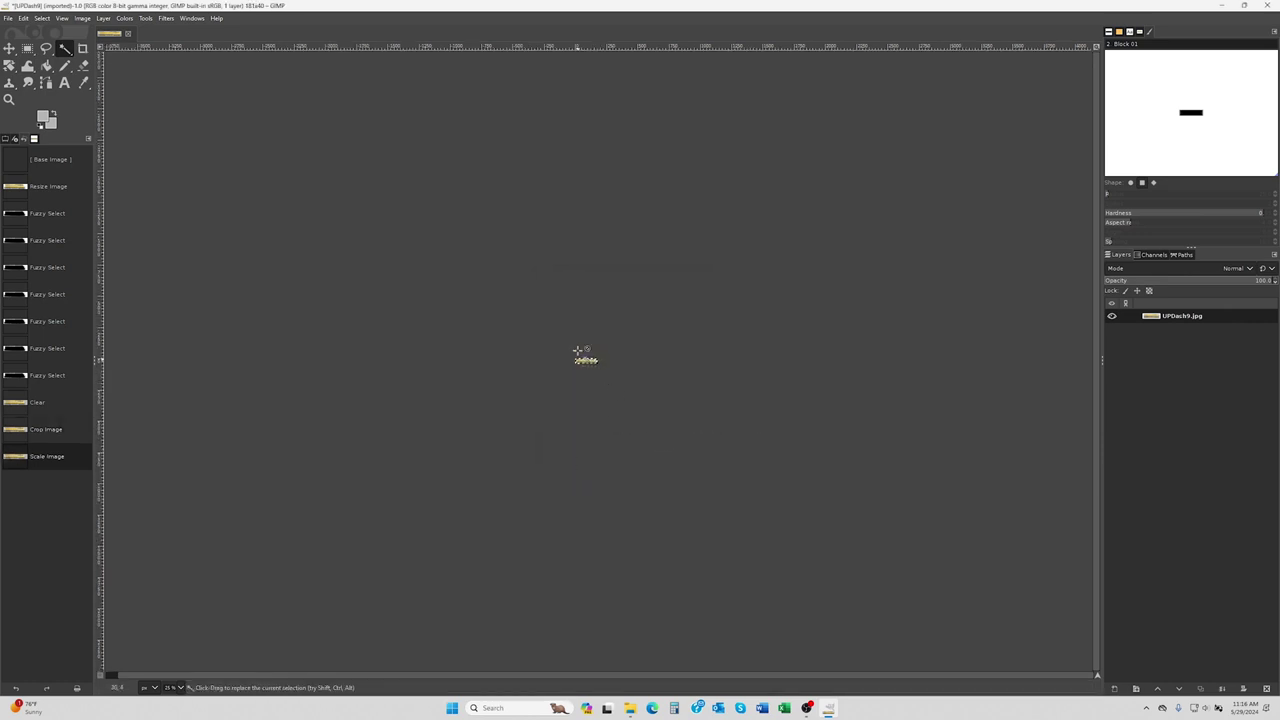
Zoom in on the tiny 181 × 40 locomotive image and pan it into view.
{"action": "scroll", "coordinate": [577, 351], "scroll_direction": "up", "scroll_amount": 4}
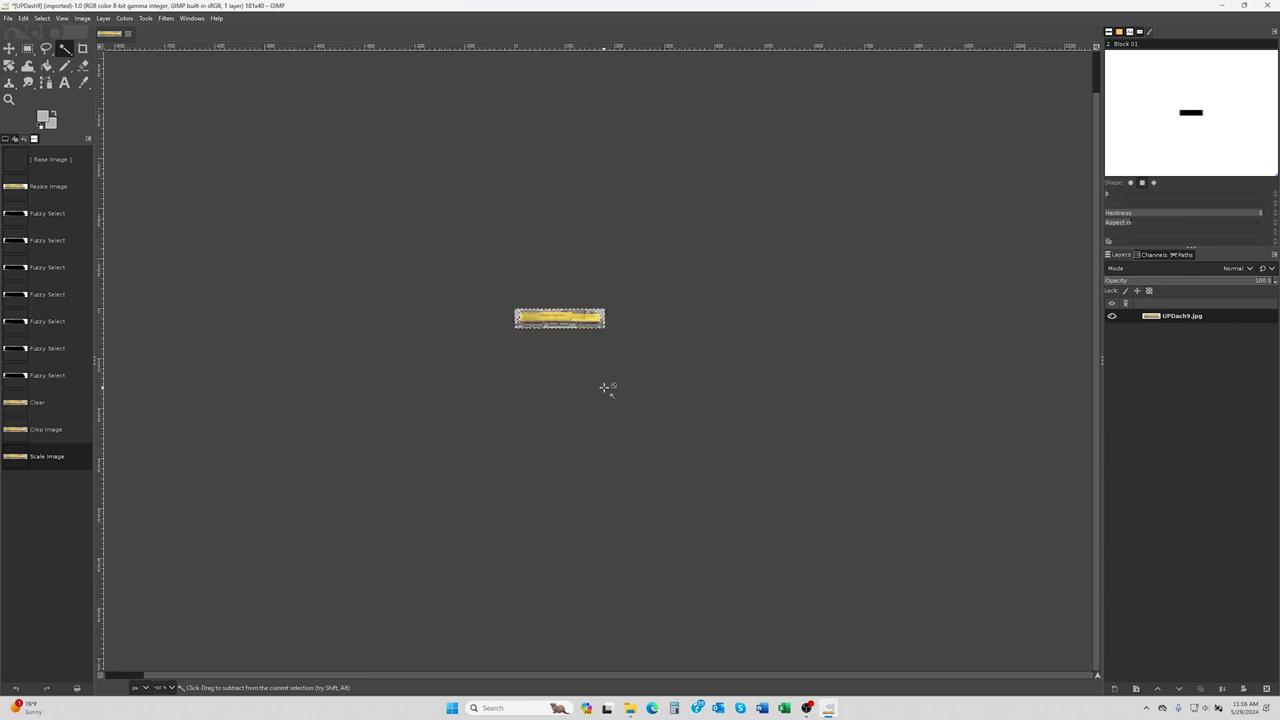
{"action": "scroll", "coordinate": [605, 389], "scroll_direction": "up", "scroll_amount": 1}
{"action": "scroll", "coordinate": [576, 318], "scroll_direction": "up", "scroll_amount": 1}
{"action": "scroll", "coordinate": [576, 318], "scroll_direction": "up", "scroll_amount": 1}
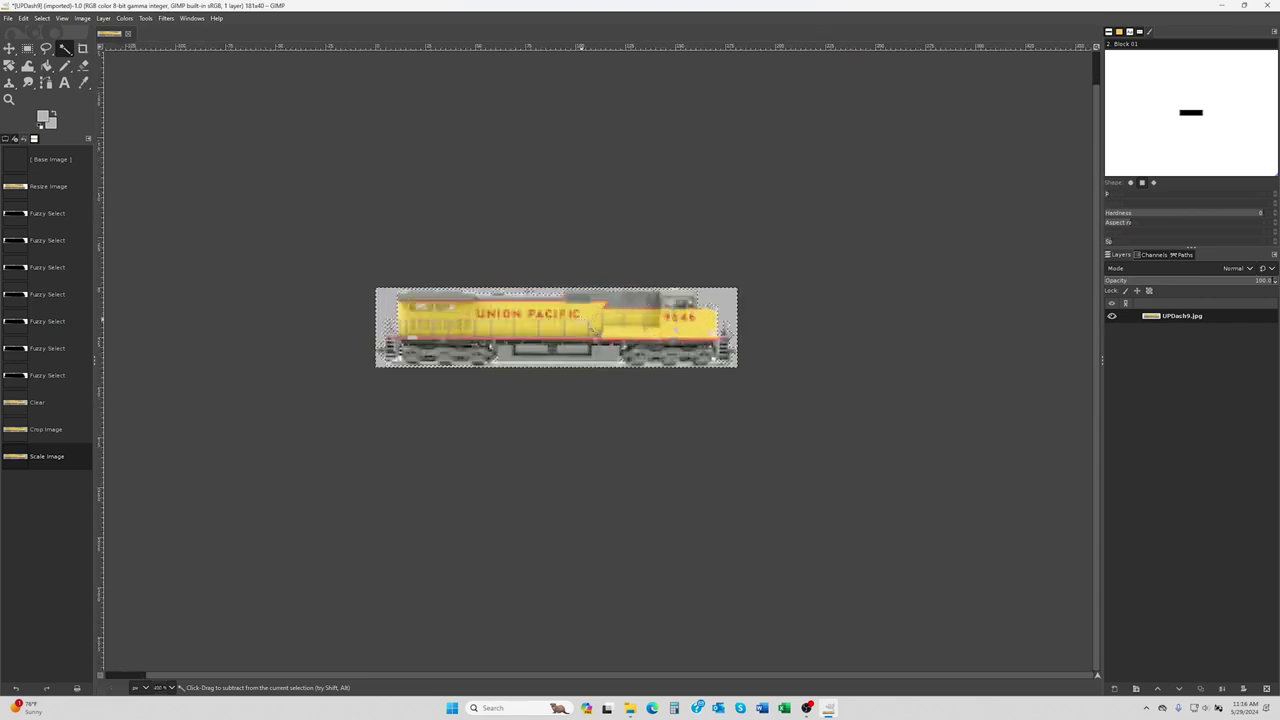
{"action": "scroll", "coordinate": [578, 318], "scroll_direction": "up", "scroll_amount": 2}
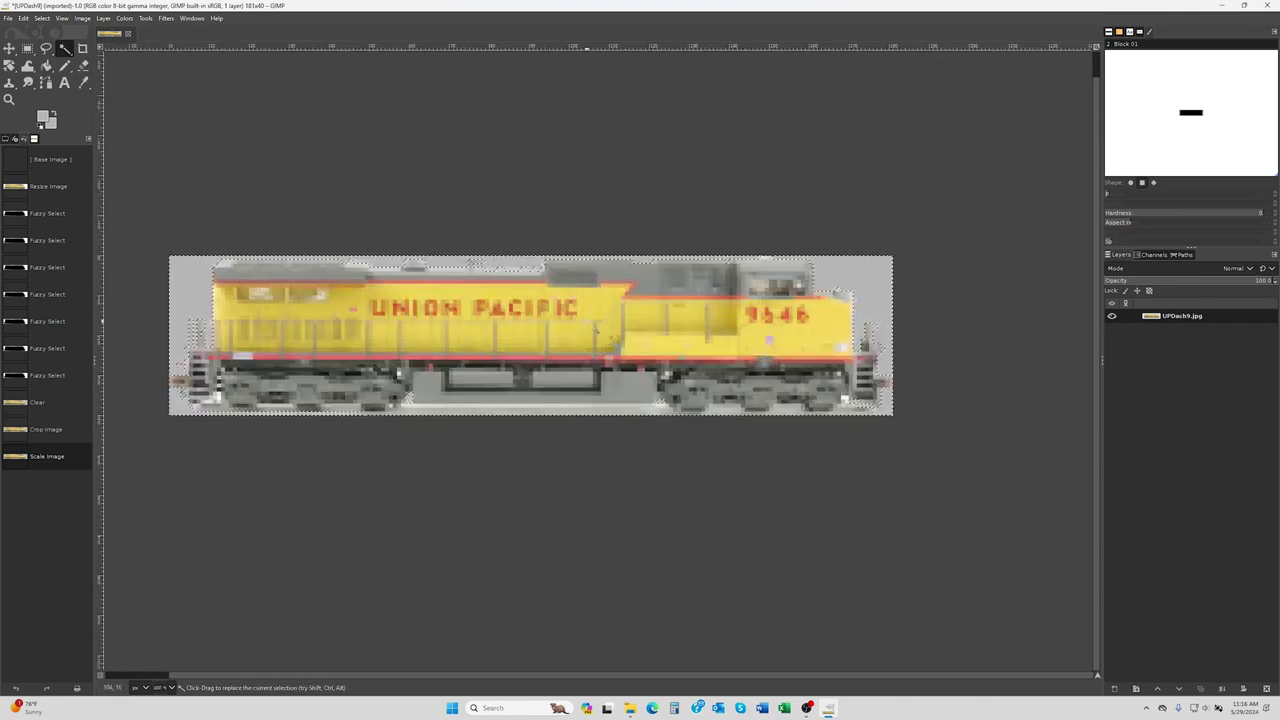
{"action": "scroll", "coordinate": [596, 328], "scroll_direction": "left", "scroll_amount": 1}
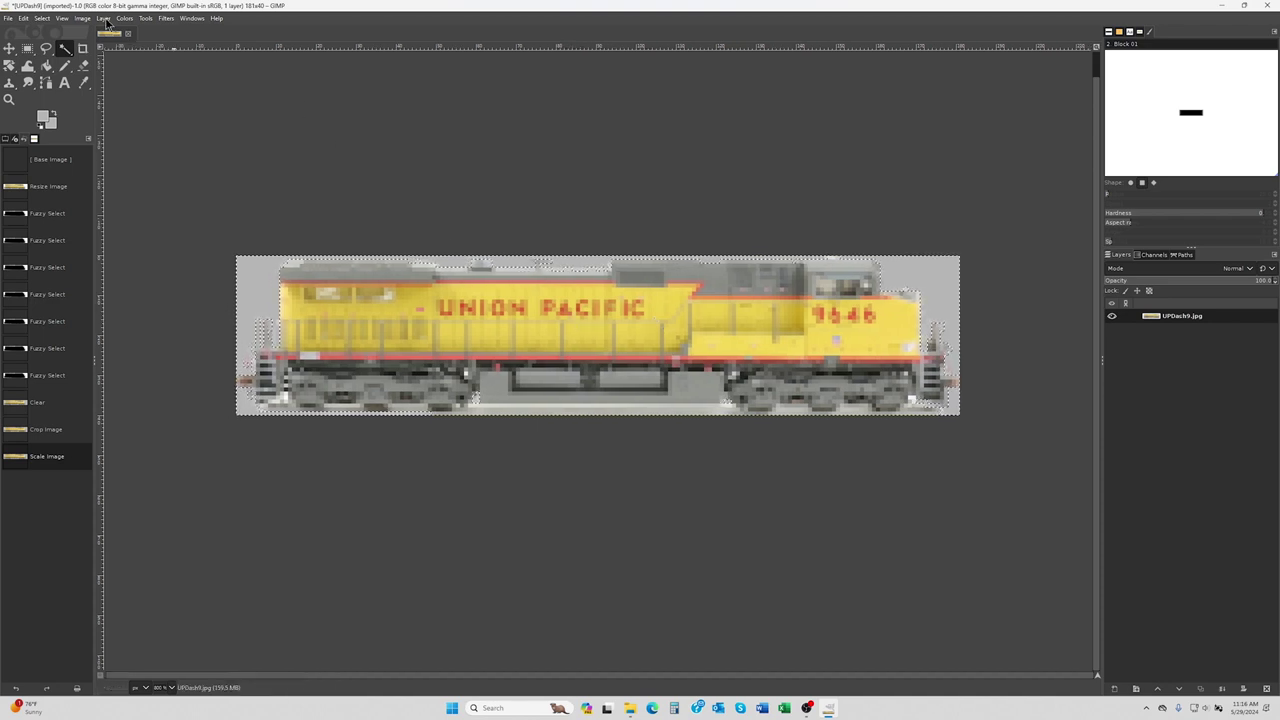
{"action": "left_click", "coordinate": [79, 19]}
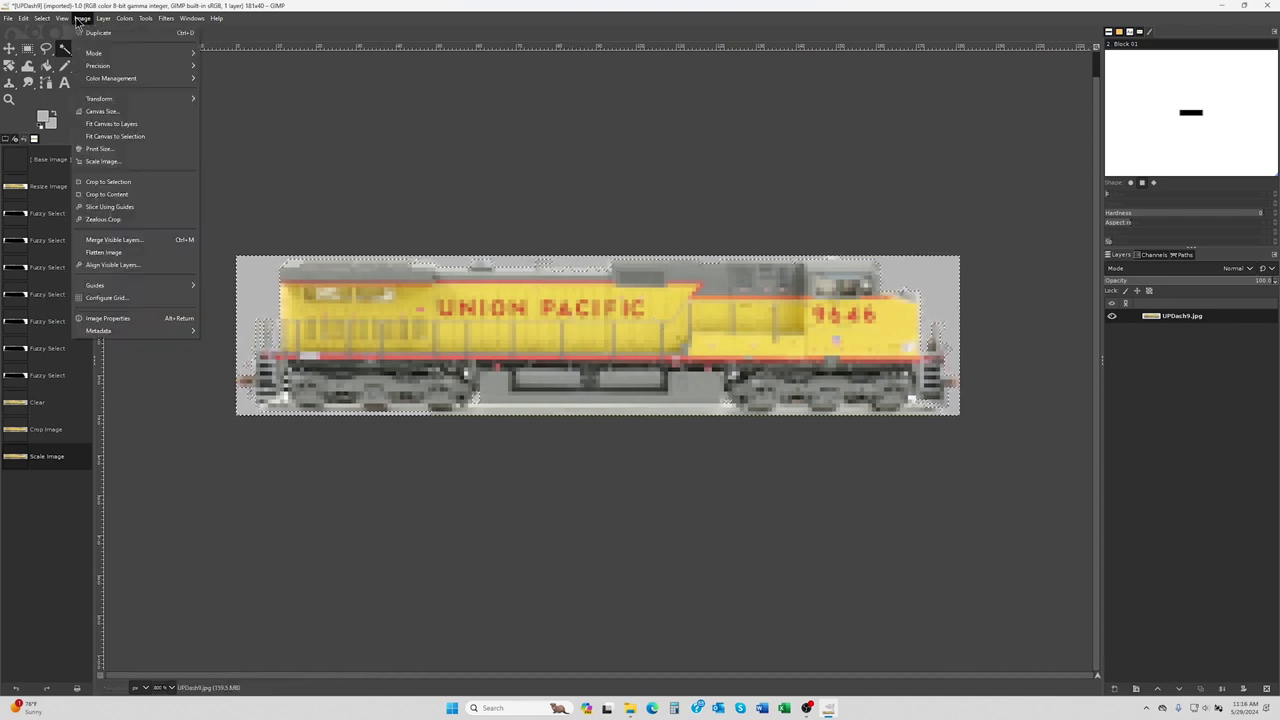
Resize the canvas to 190 × 40 pixels with the train centred horizontally.
{"action": "left_click", "coordinate": [97, 113]}
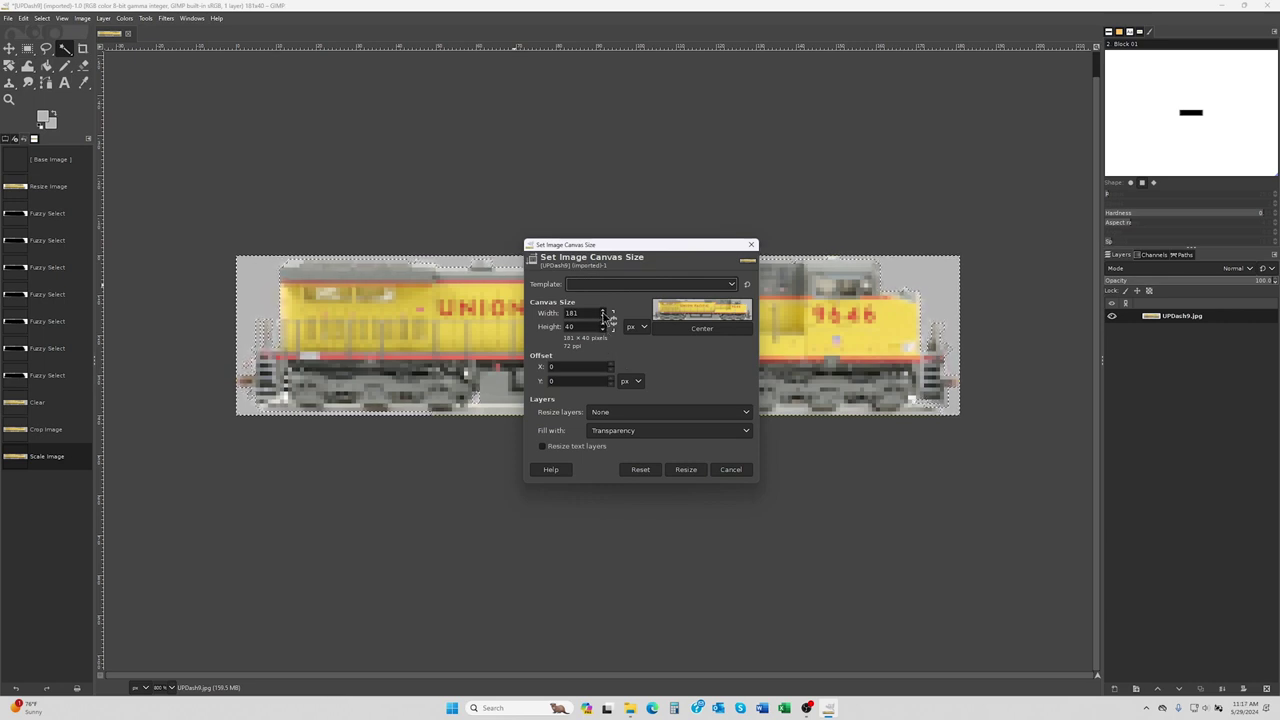
{"action": "left_click", "coordinate": [603, 311]}
{"action": "left_click", "coordinate": [603, 311]}
{"action": "left_click", "coordinate": [603, 311]}
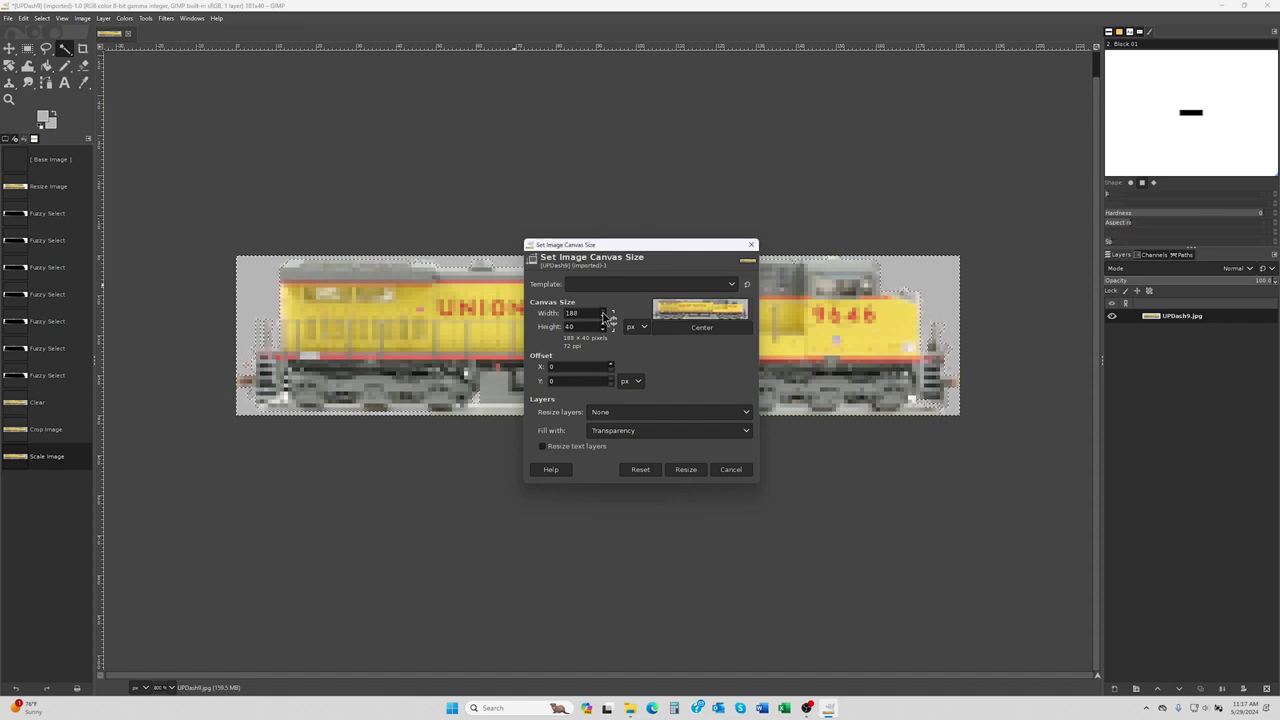
{"action": "left_click", "coordinate": [603, 311]}
{"action": "left_click", "coordinate": [603, 311]}
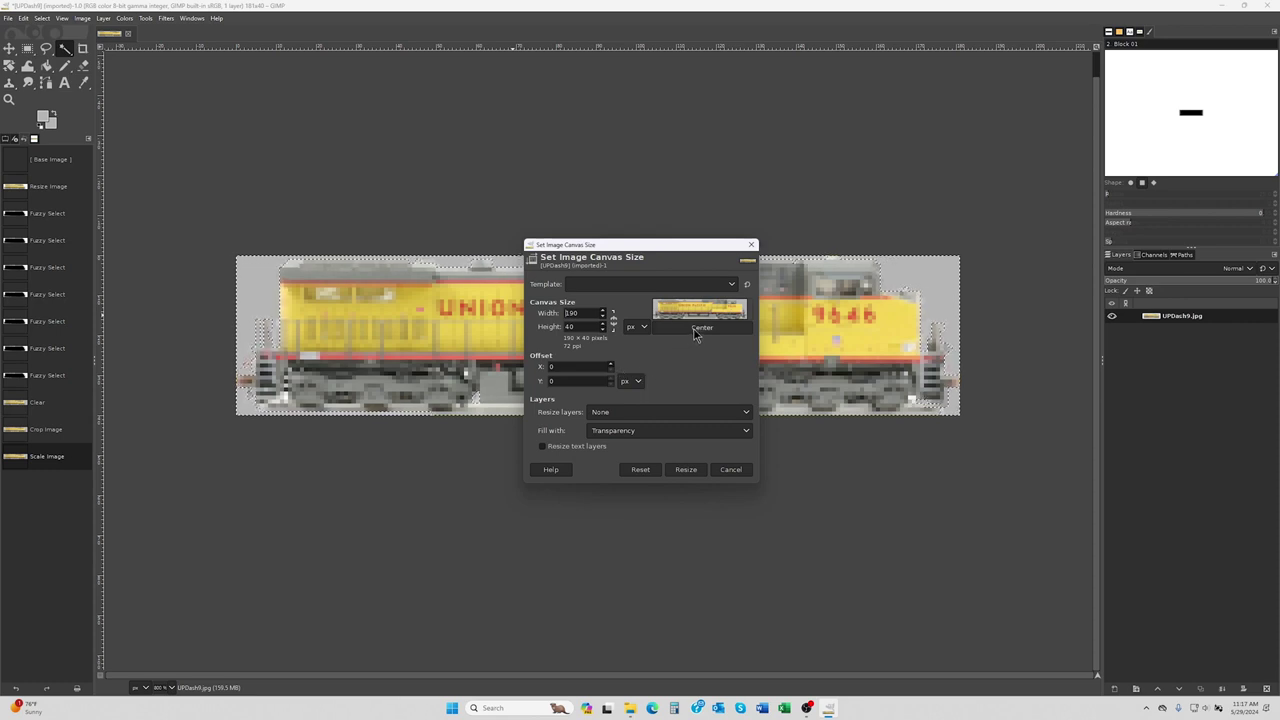
{"action": "left_click_drag", "start_coordinate": [682, 316], "coordinate": [686, 316]}
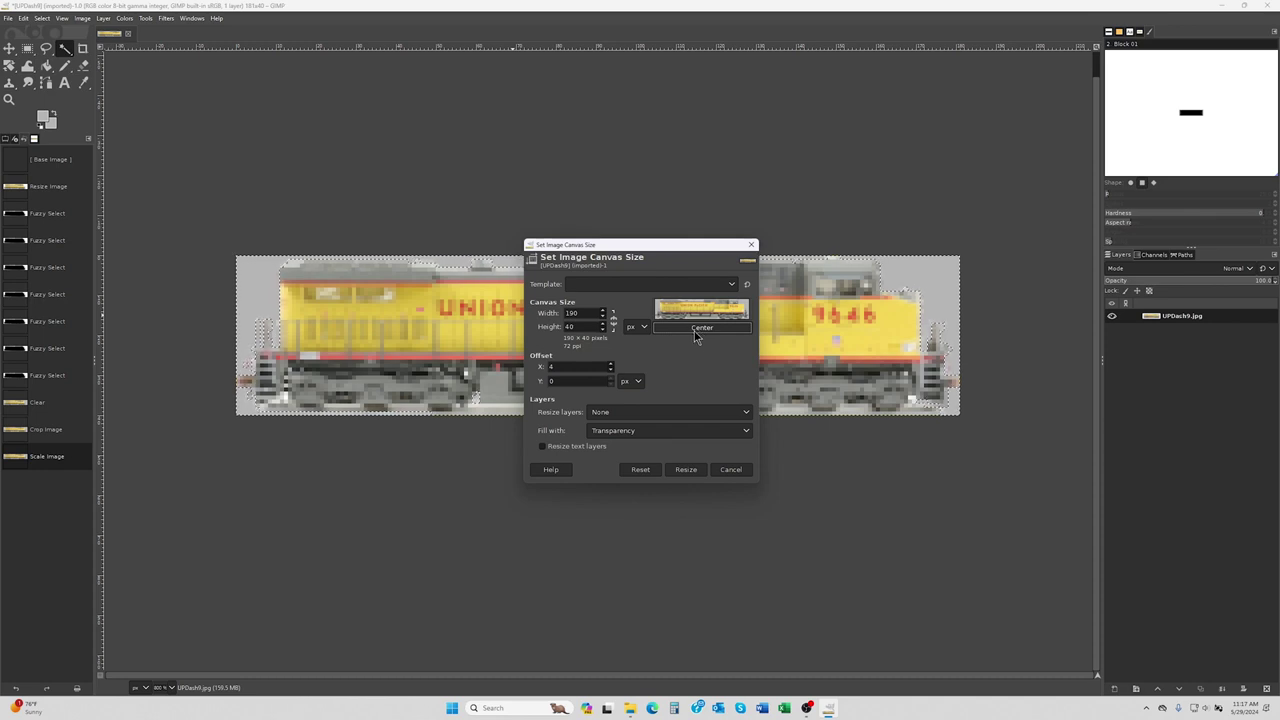
{"action": "left_click", "coordinate": [686, 470]}
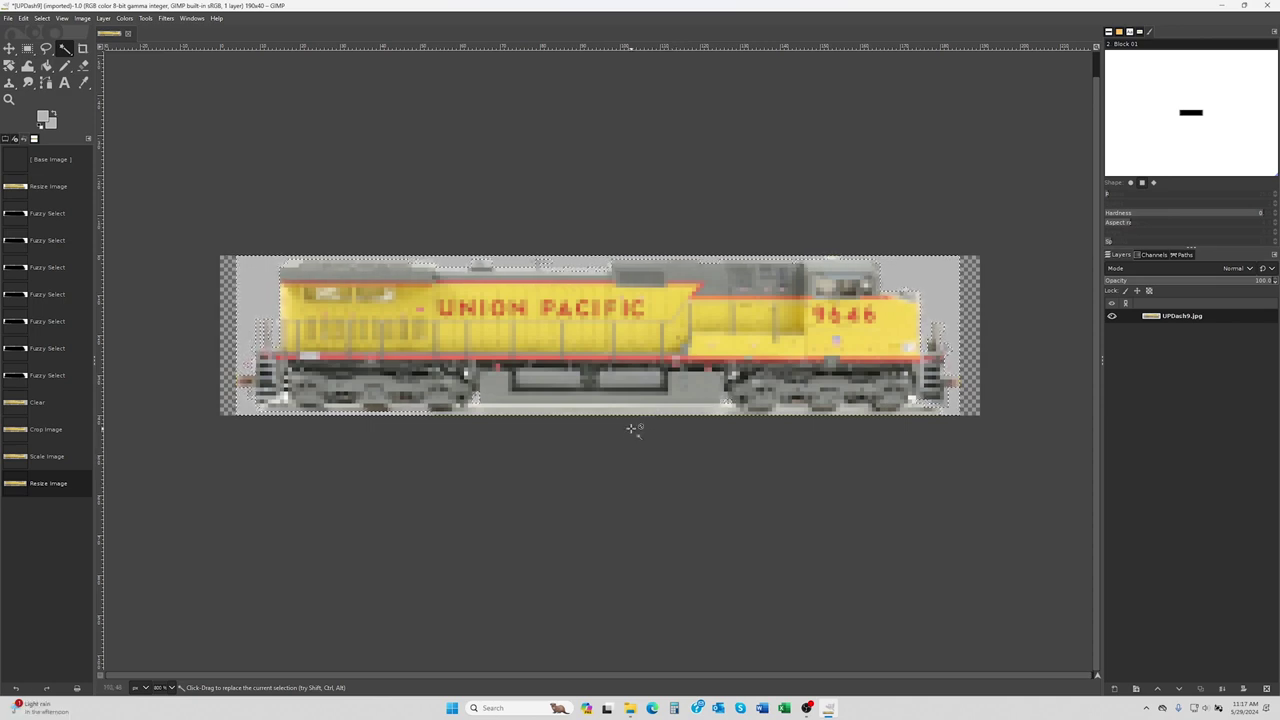
{"action": "left_click", "coordinate": [82, 18]}
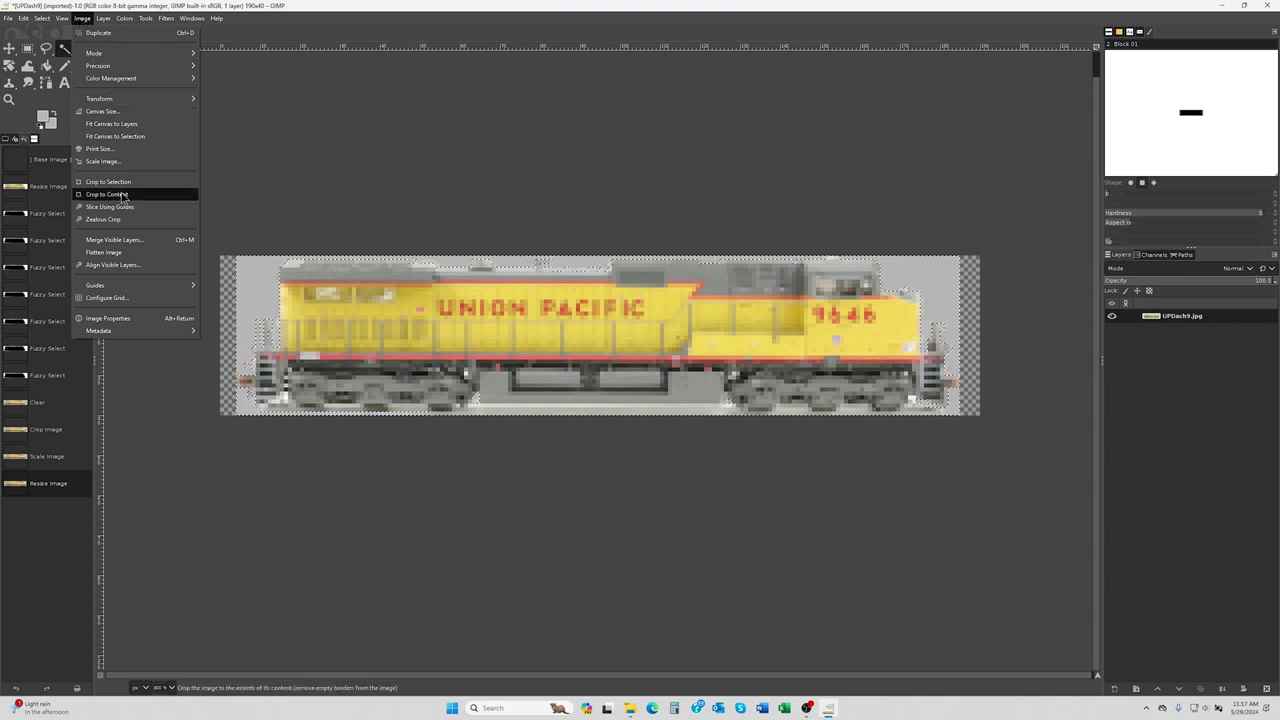
Flatten the image so the transparent end strips become gray.
{"action": "left_click", "coordinate": [113, 253]}
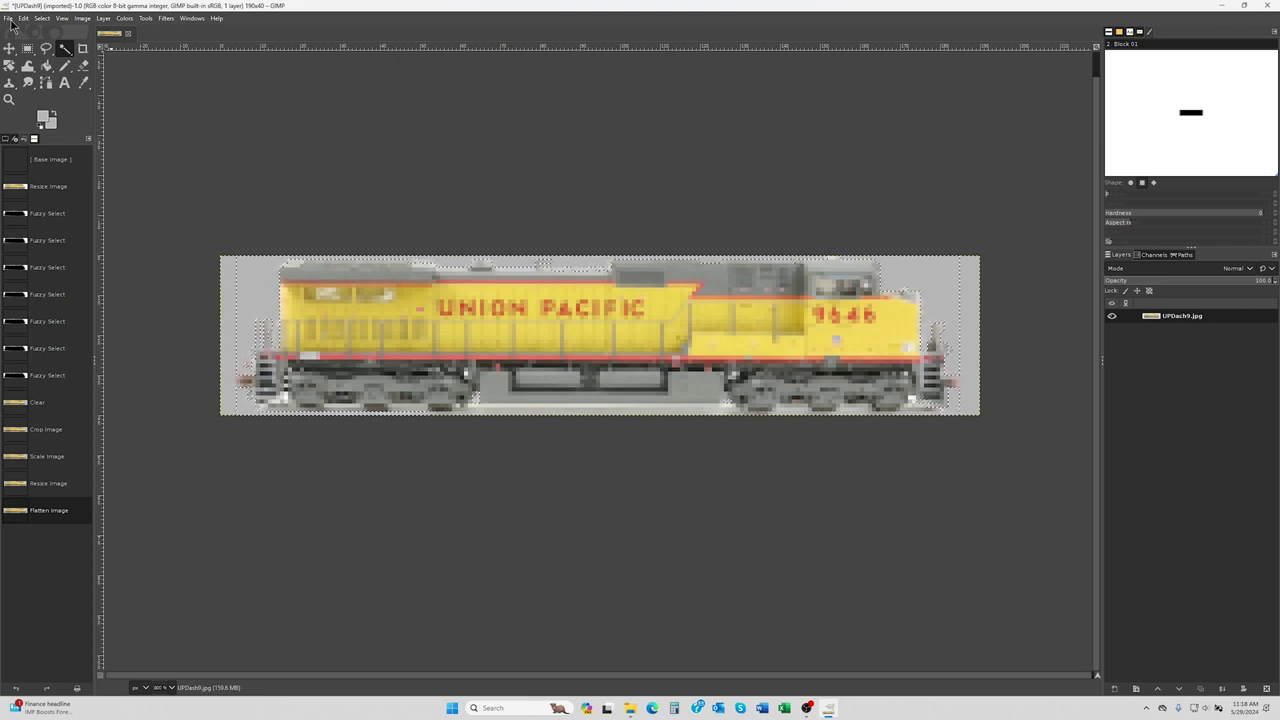
{"action": "left_click", "coordinate": [11, 21]}
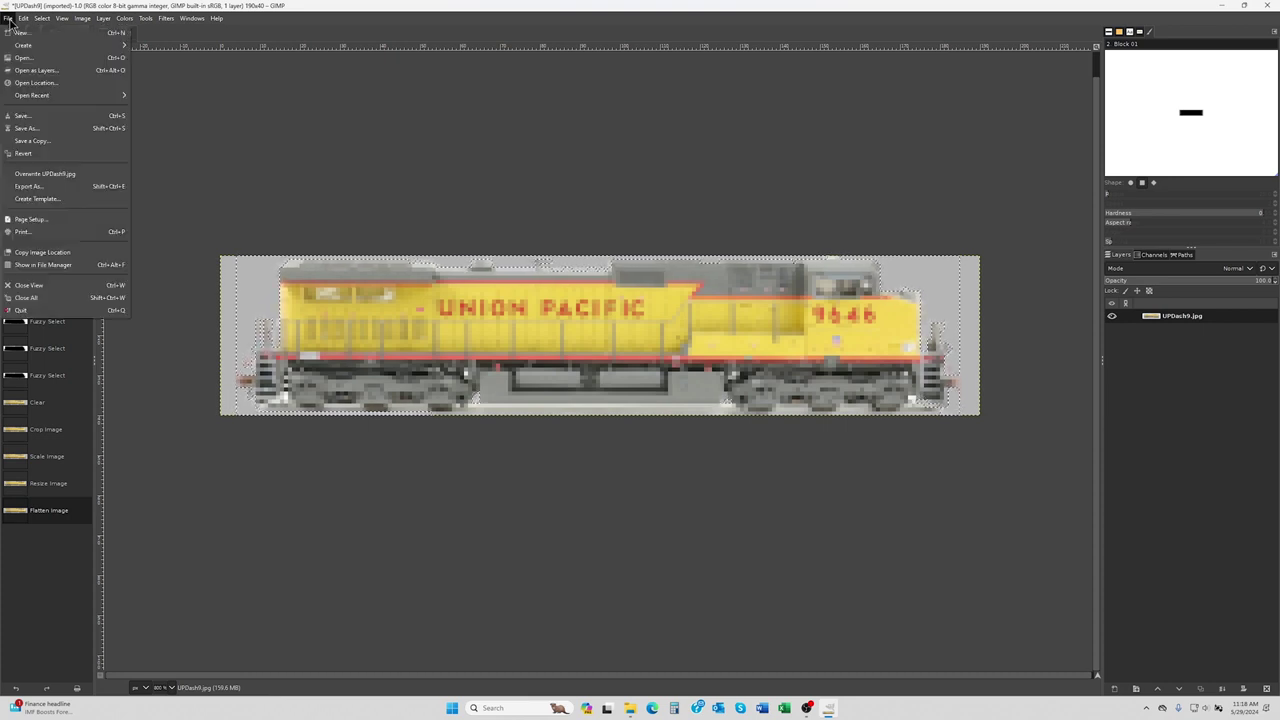
Choose Windows BMP image as the export file type in Export As.
{"action": "left_click", "coordinate": [27, 186]}
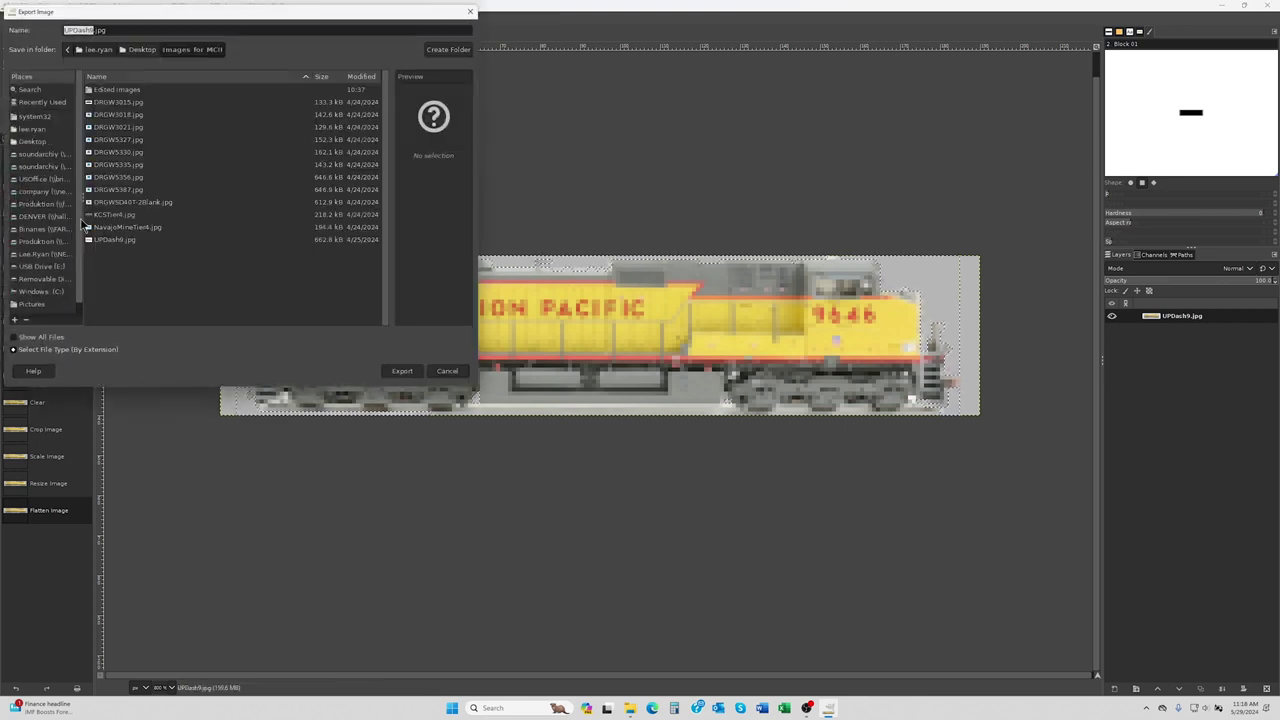
{"action": "left_click", "coordinate": [56, 352]}
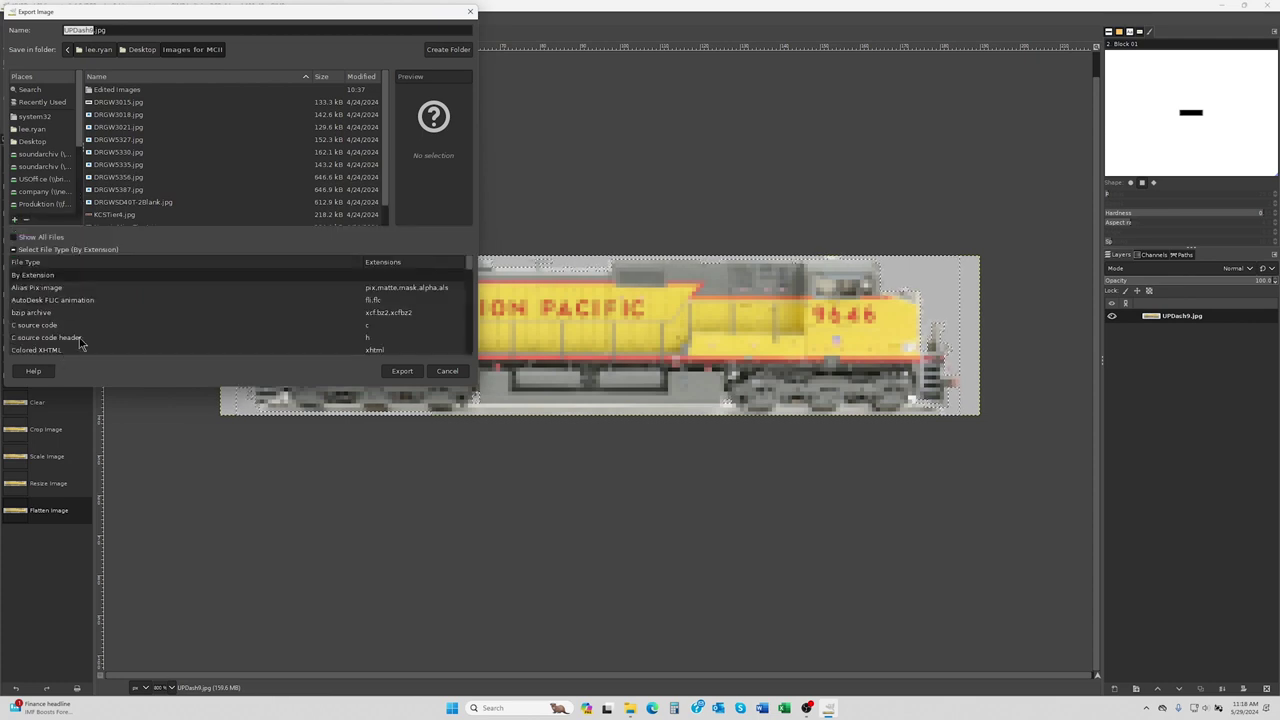
{"action": "scroll", "coordinate": [100, 328], "scroll_direction": "down", "scroll_amount": 3}
{"action": "scroll", "coordinate": [100, 328], "scroll_direction": "down", "scroll_amount": 3}
{"action": "scroll", "coordinate": [100, 328], "scroll_direction": "down", "scroll_amount": 3}
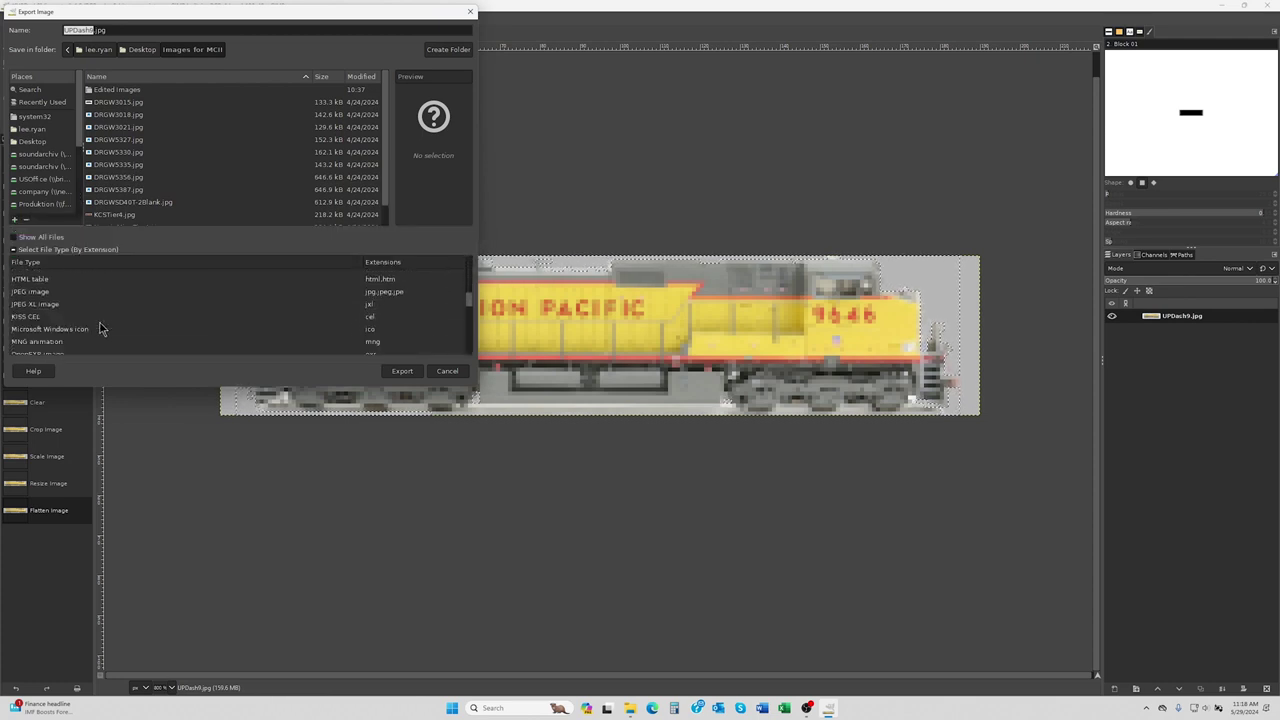
{"action": "scroll", "coordinate": [100, 328], "scroll_direction": "down", "scroll_amount": 3}
{"action": "scroll", "coordinate": [100, 328], "scroll_direction": "down", "scroll_amount": 2}
{"action": "scroll", "coordinate": [100, 328], "scroll_direction": "down", "scroll_amount": 2}
{"action": "scroll", "coordinate": [100, 328], "scroll_direction": "down", "scroll_amount": 2}
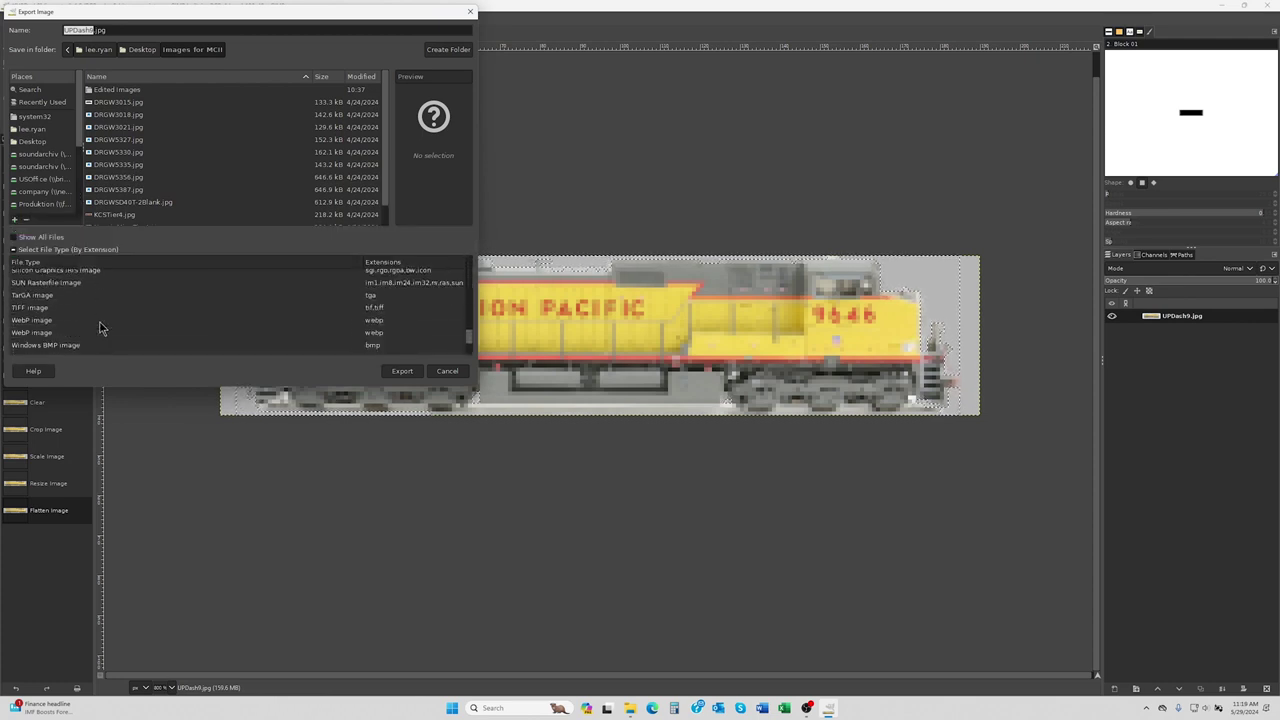
{"action": "scroll", "coordinate": [100, 328], "scroll_direction": "down", "scroll_amount": 2}
{"action": "scroll", "coordinate": [100, 328], "scroll_direction": "down", "scroll_amount": 1}
{"action": "scroll", "coordinate": [100, 328], "scroll_direction": "down", "scroll_amount": 1}
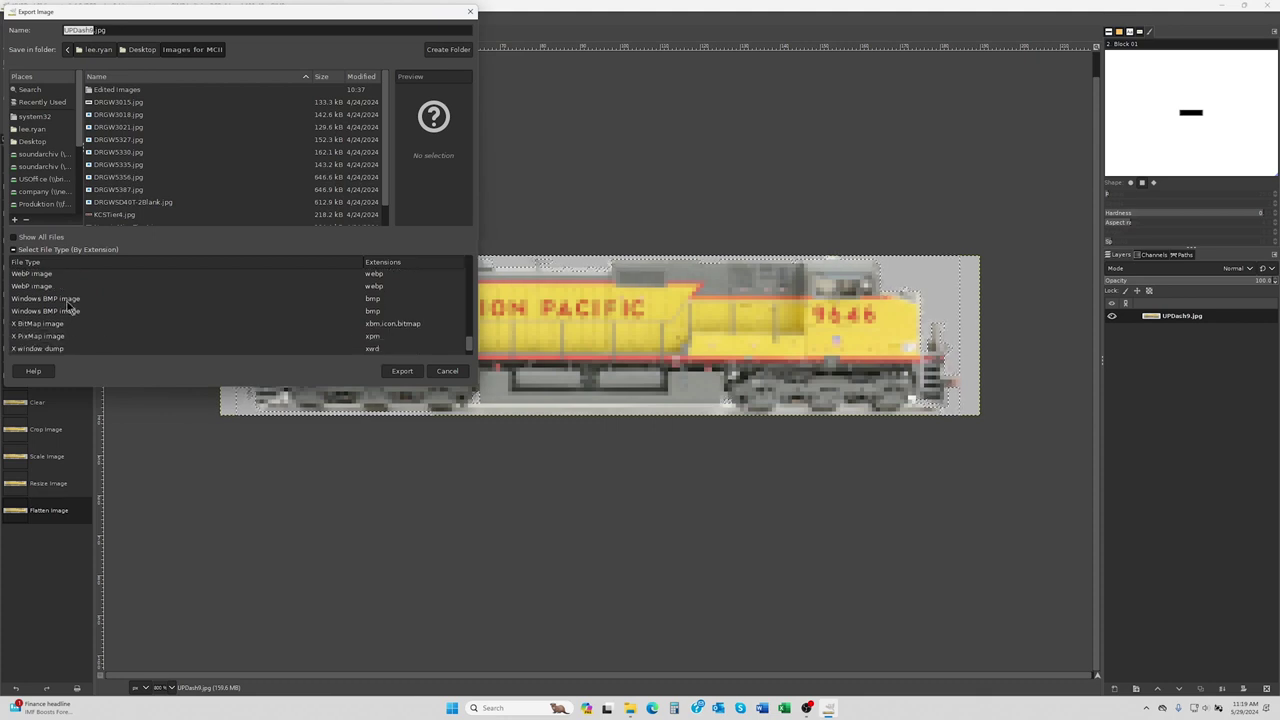
{"action": "left_click", "coordinate": [66, 301]}
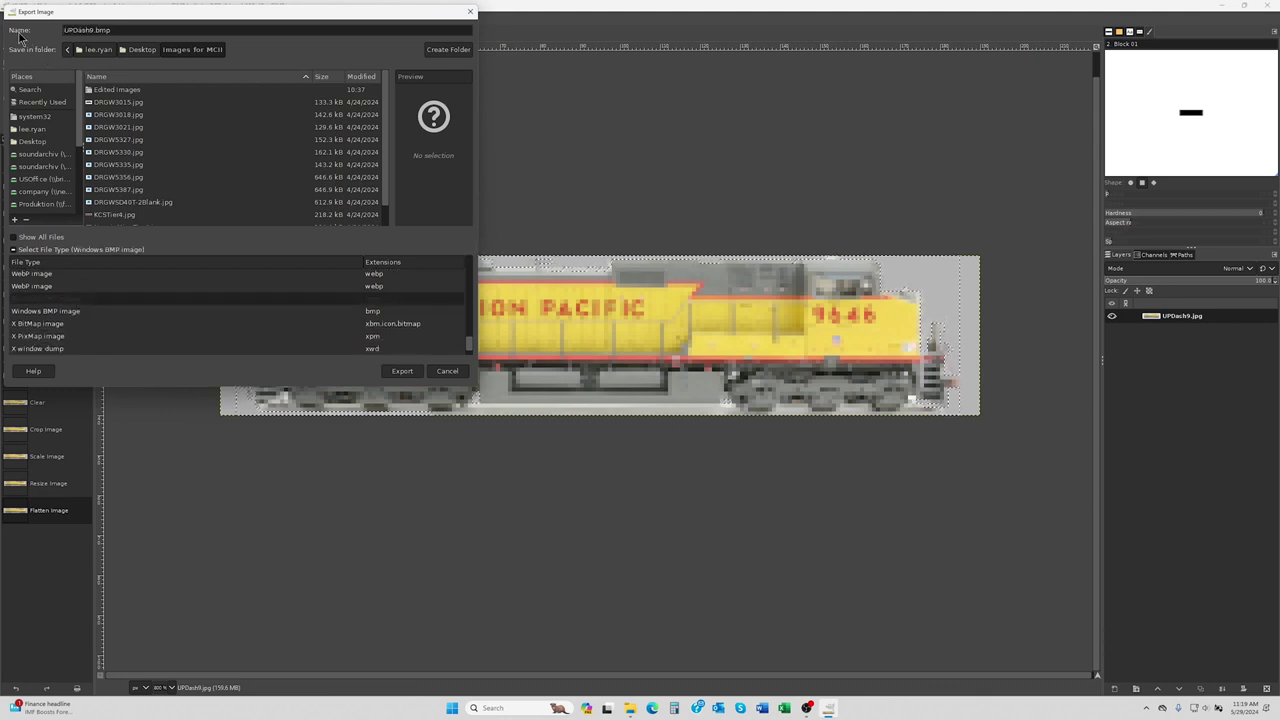
Export UPDash9.bmp into the Edited Images folder, accepting the BMP options.
{"action": "left_click", "coordinate": [88, 30]}
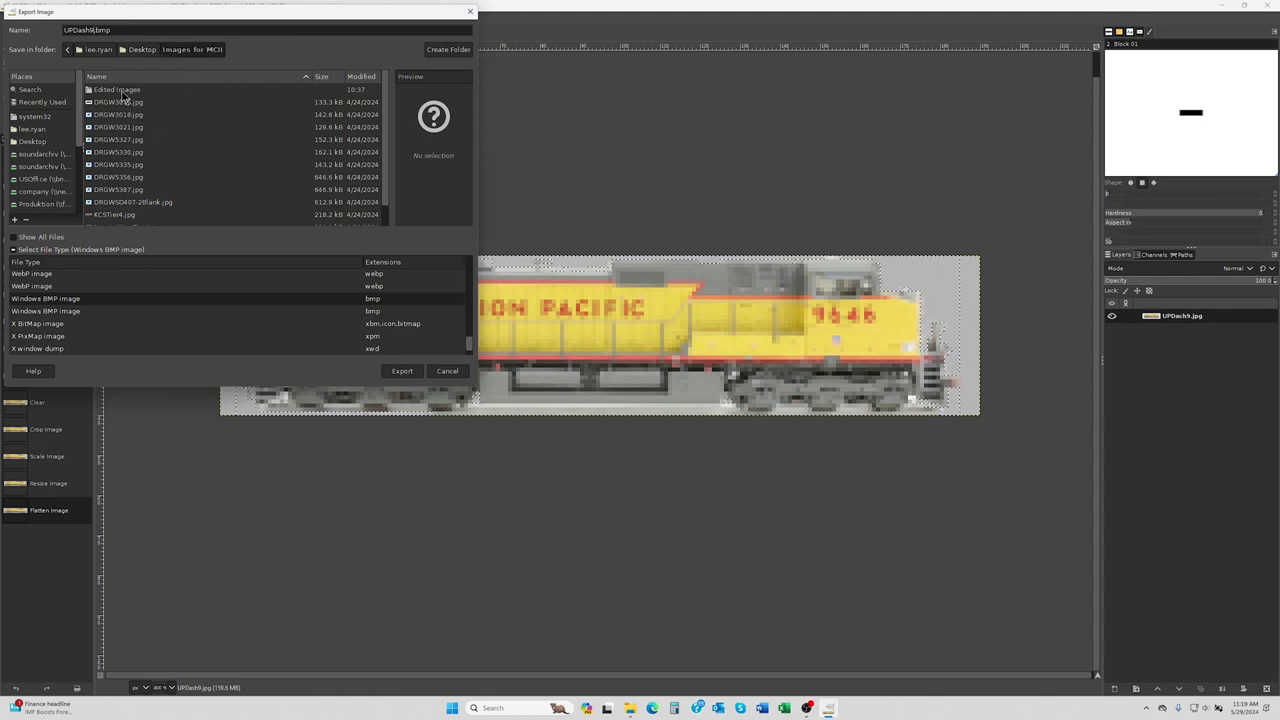
{"action": "double_click", "coordinate": [123, 92]}
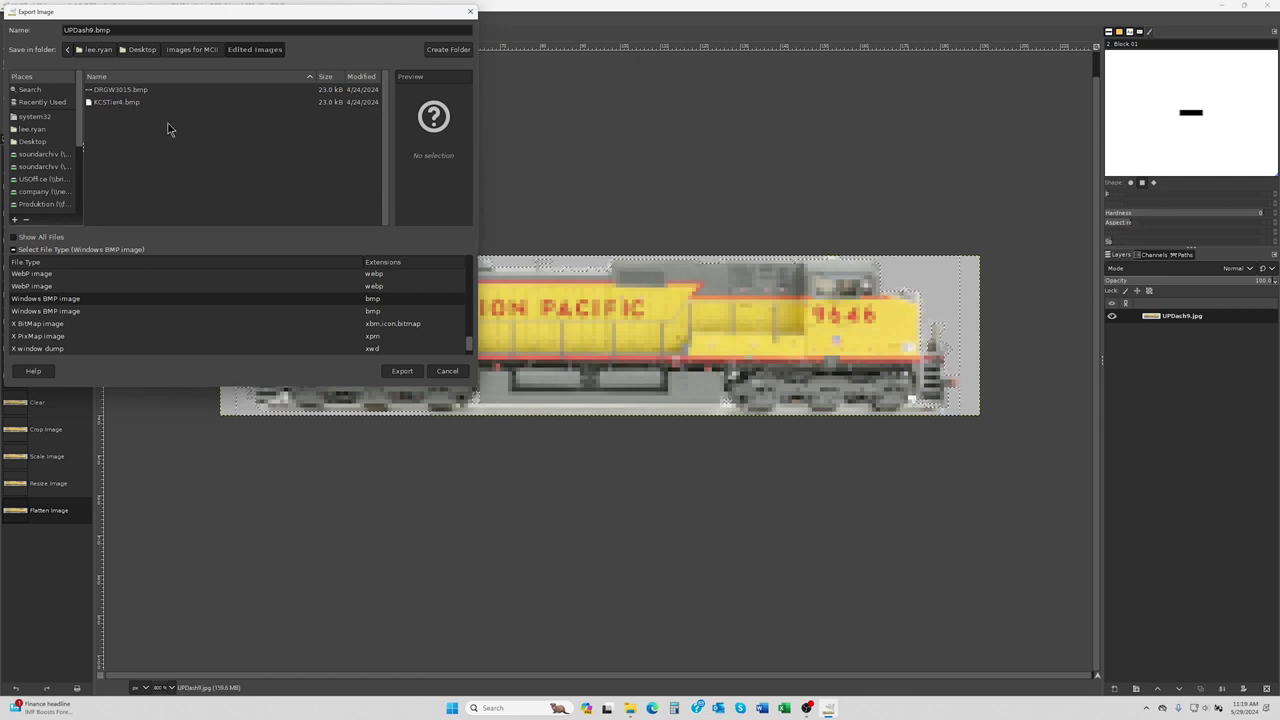
{"action": "left_click", "coordinate": [399, 372]}
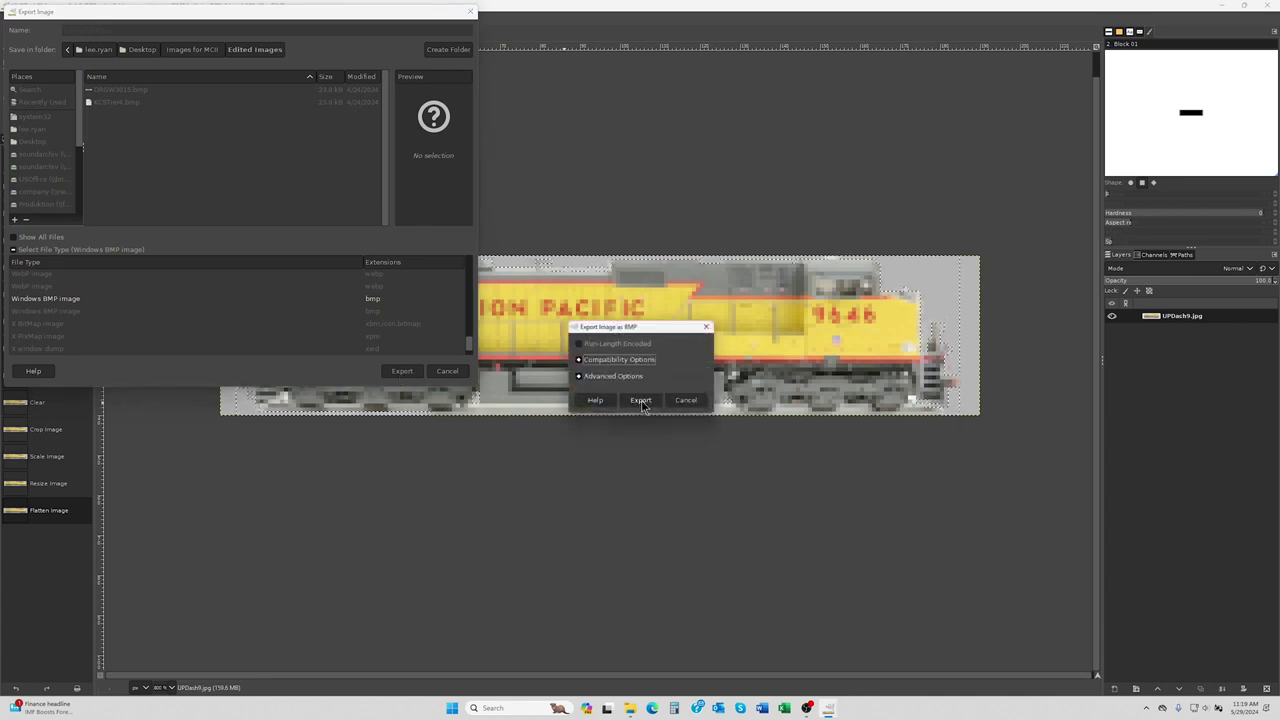
{"action": "left_click", "coordinate": [642, 401]}
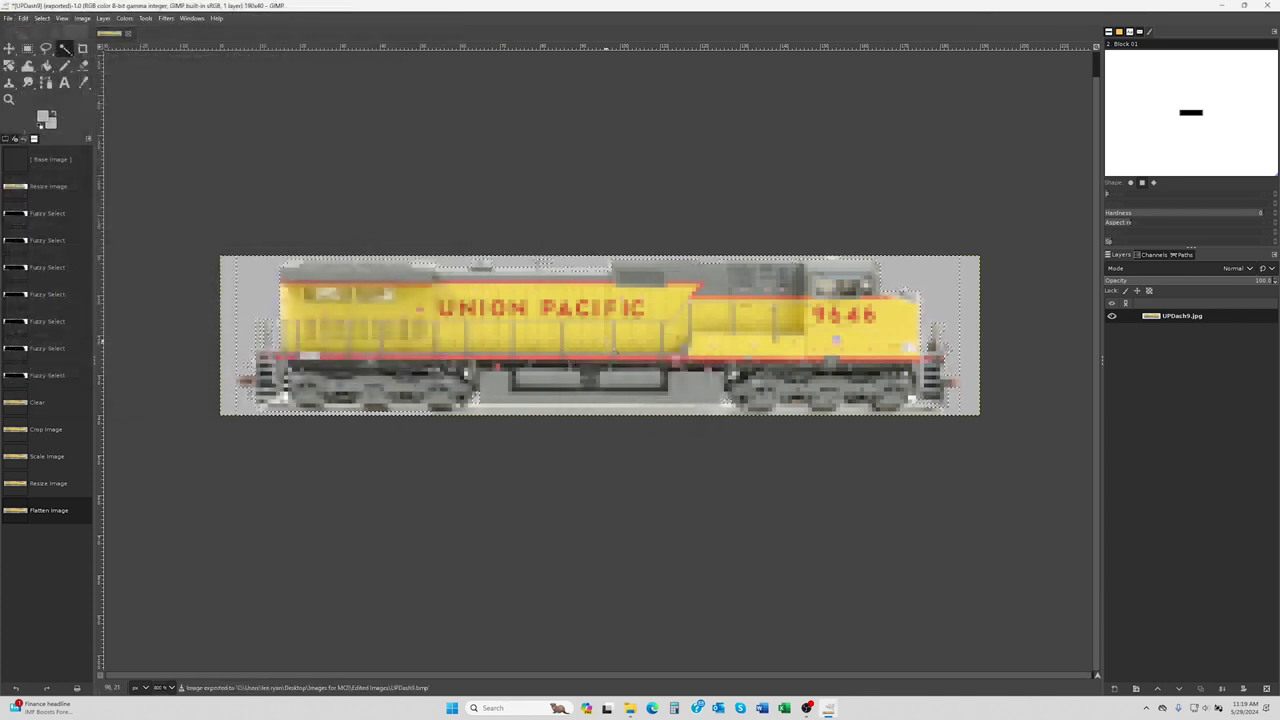